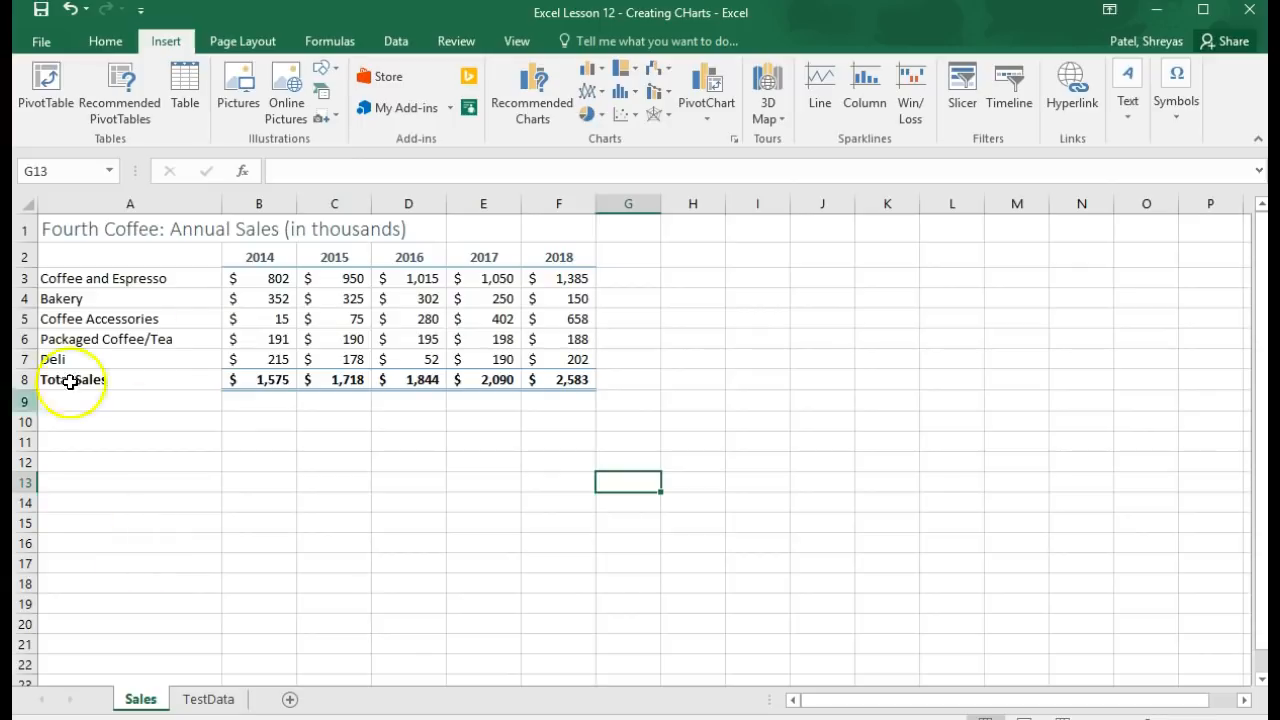
# Step: Try a 2-D pie chart of cells B2:B8, including the year header and total, and delete it
pyautogui.click(256, 258)
pyautogui.moveTo(256, 258); pyautogui.dragTo(259, 378)
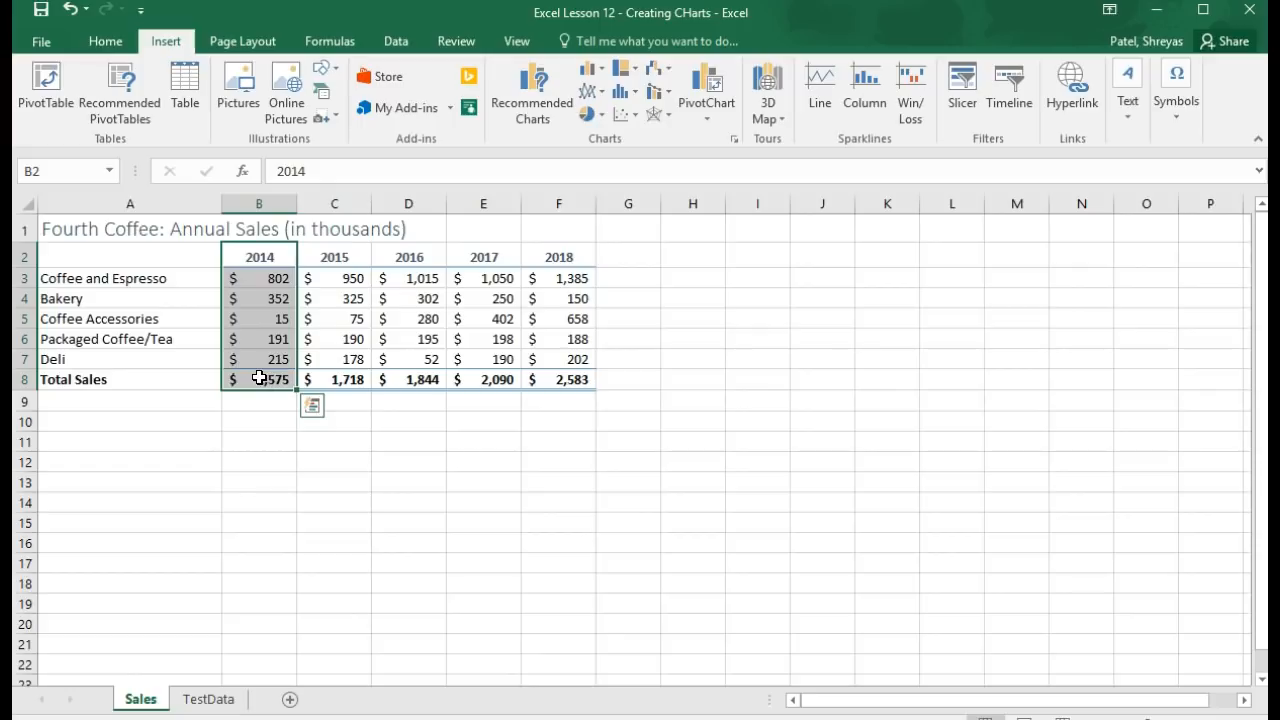
pyautogui.click(167, 37)
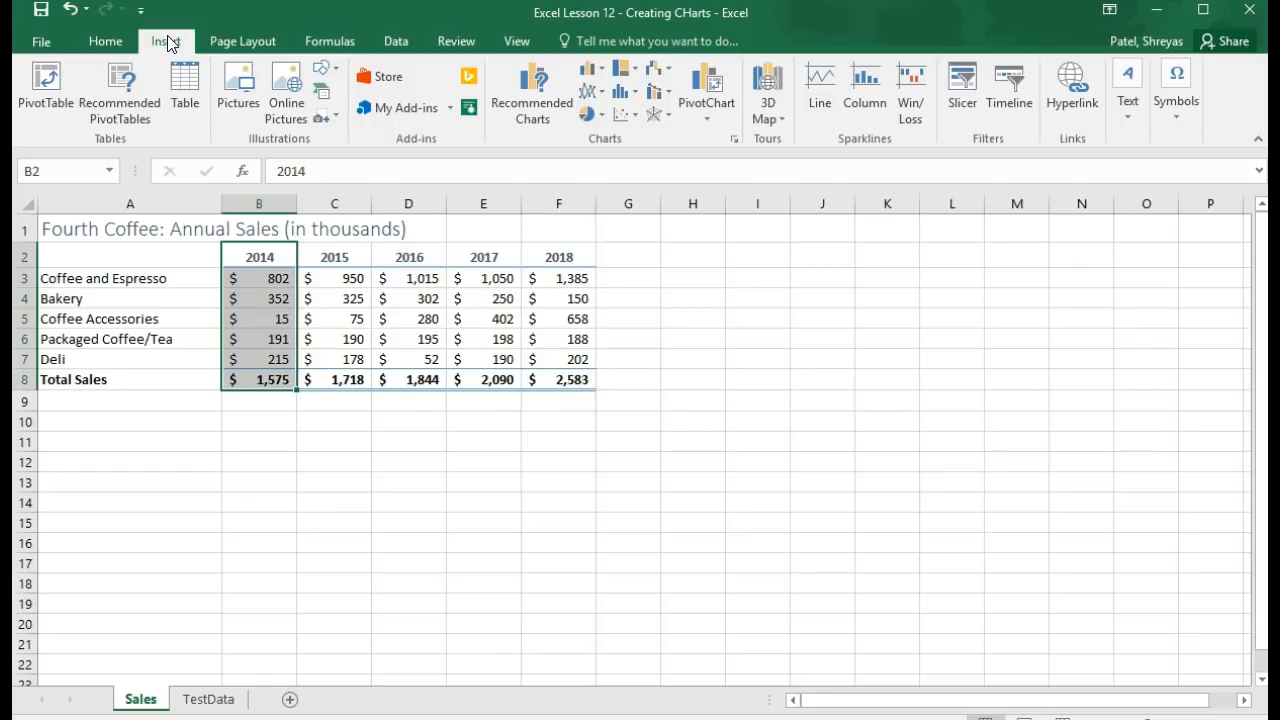
pyautogui.click(604, 113)
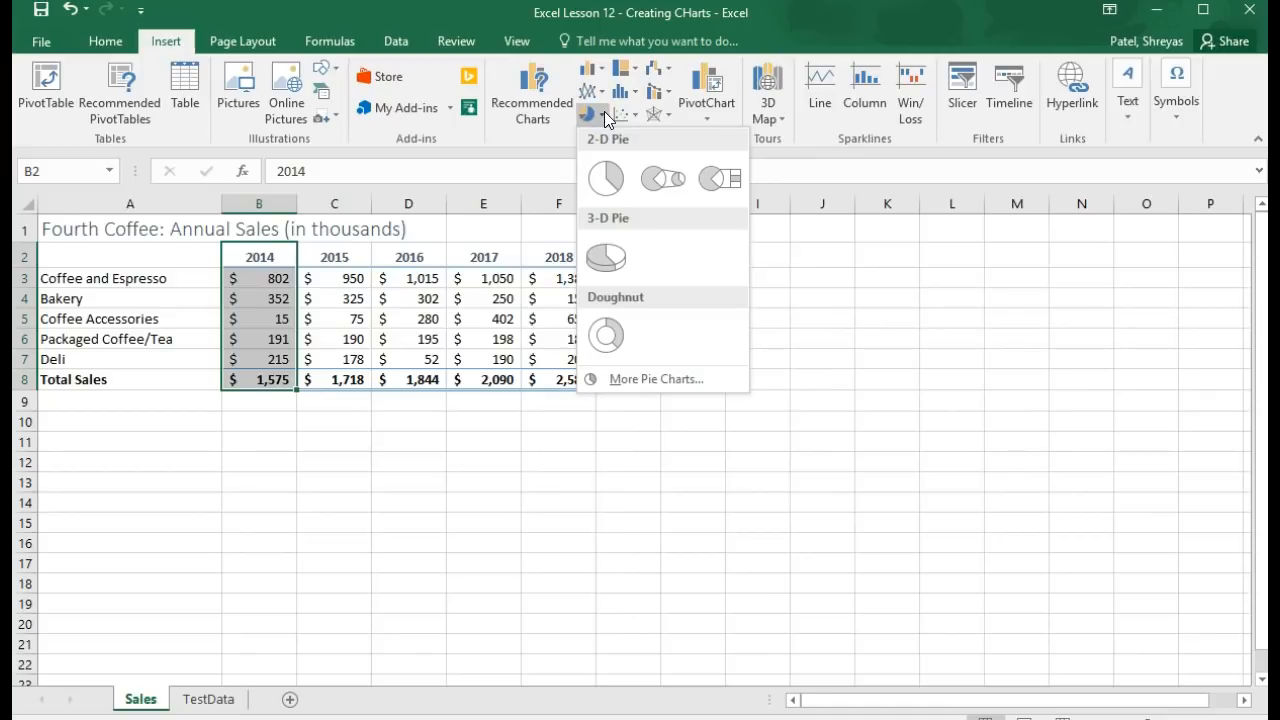
pyautogui.click(601, 184)
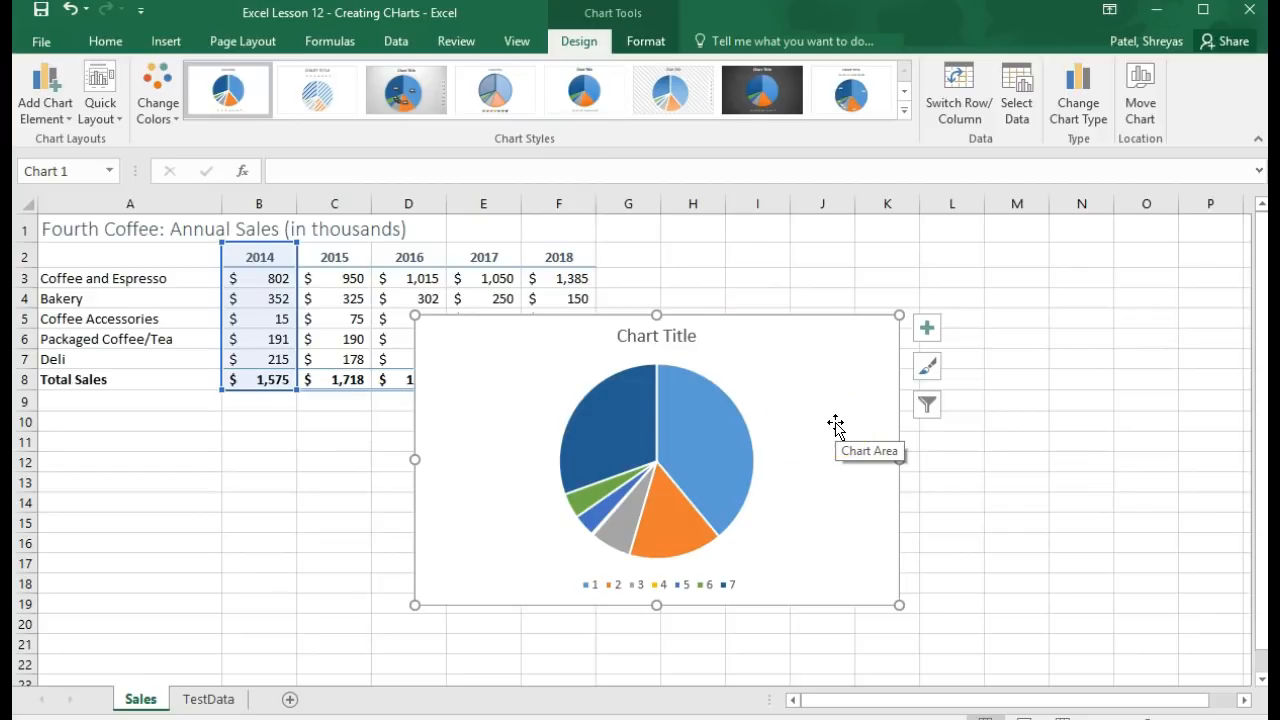
pyautogui.moveTo(707, 463)
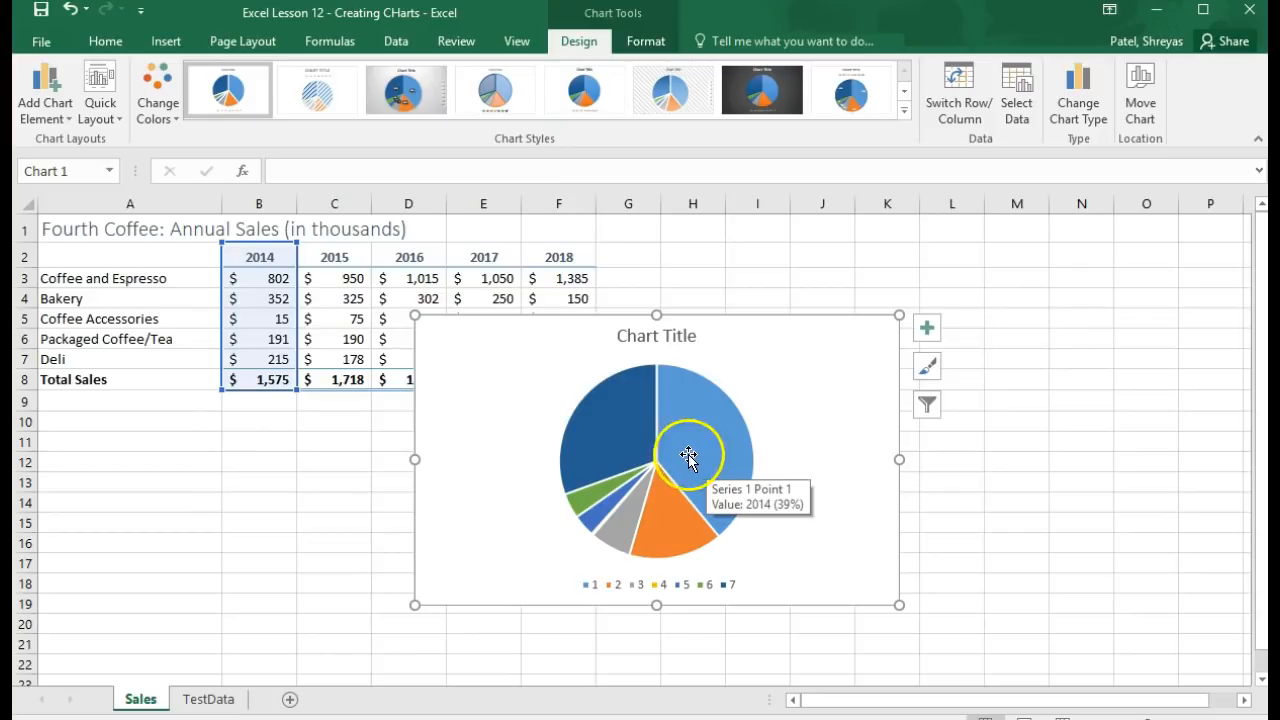
pyautogui.moveTo(633, 438)
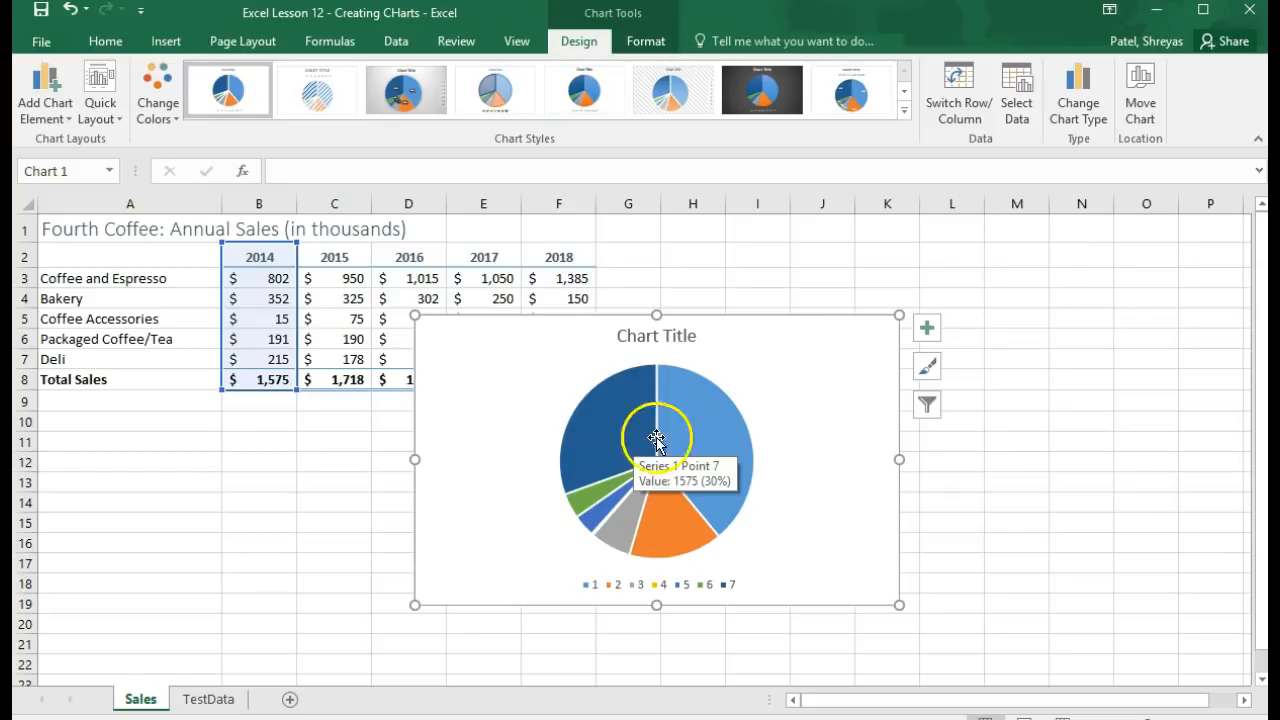
pyautogui.moveTo(718, 438)
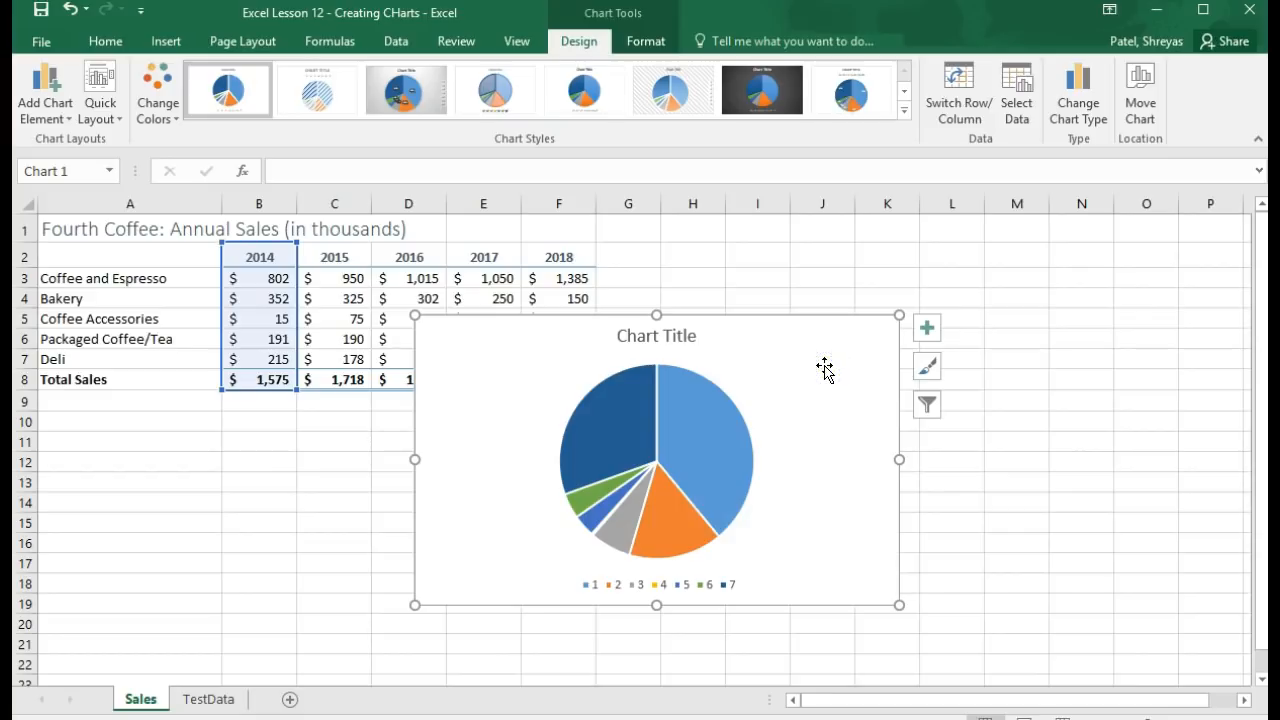
pyautogui.press('Delete')
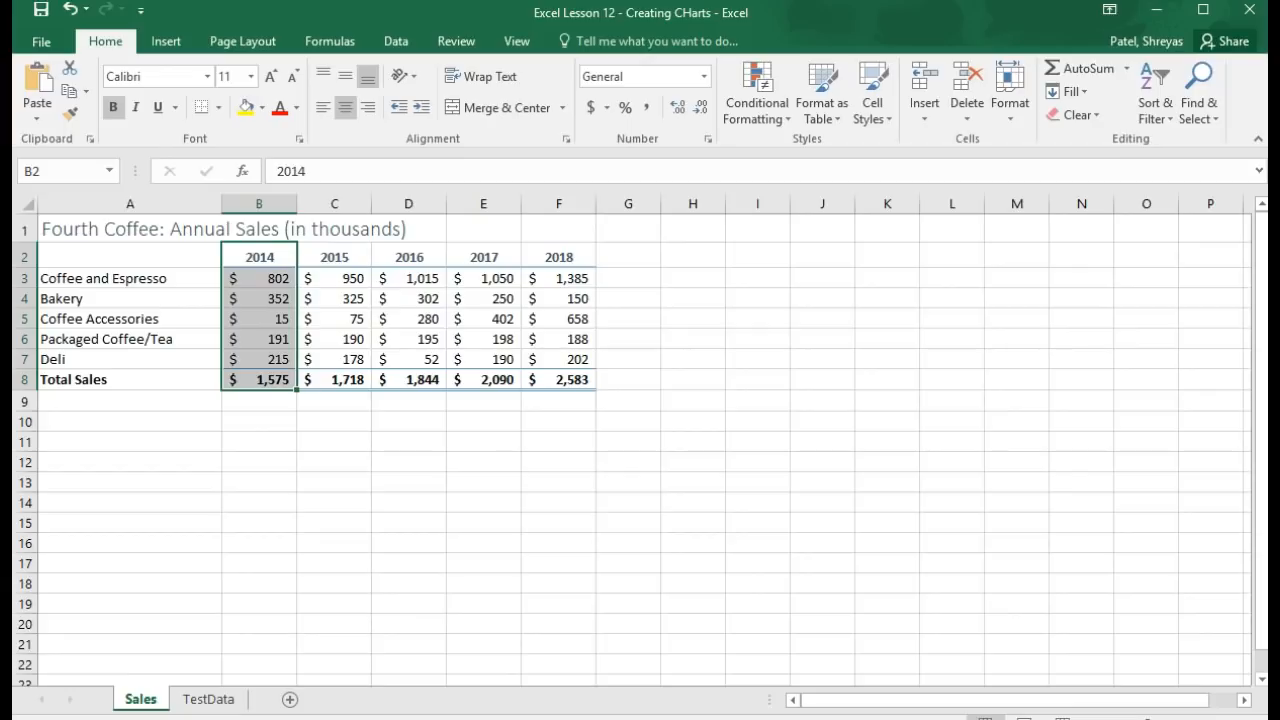
# Step: Try a 2-D pie chart of only the 2014 figures and total in B3:B8, and delete it
pyautogui.click(273, 279)
pyautogui.moveTo(273, 279); pyautogui.dragTo(274, 383)
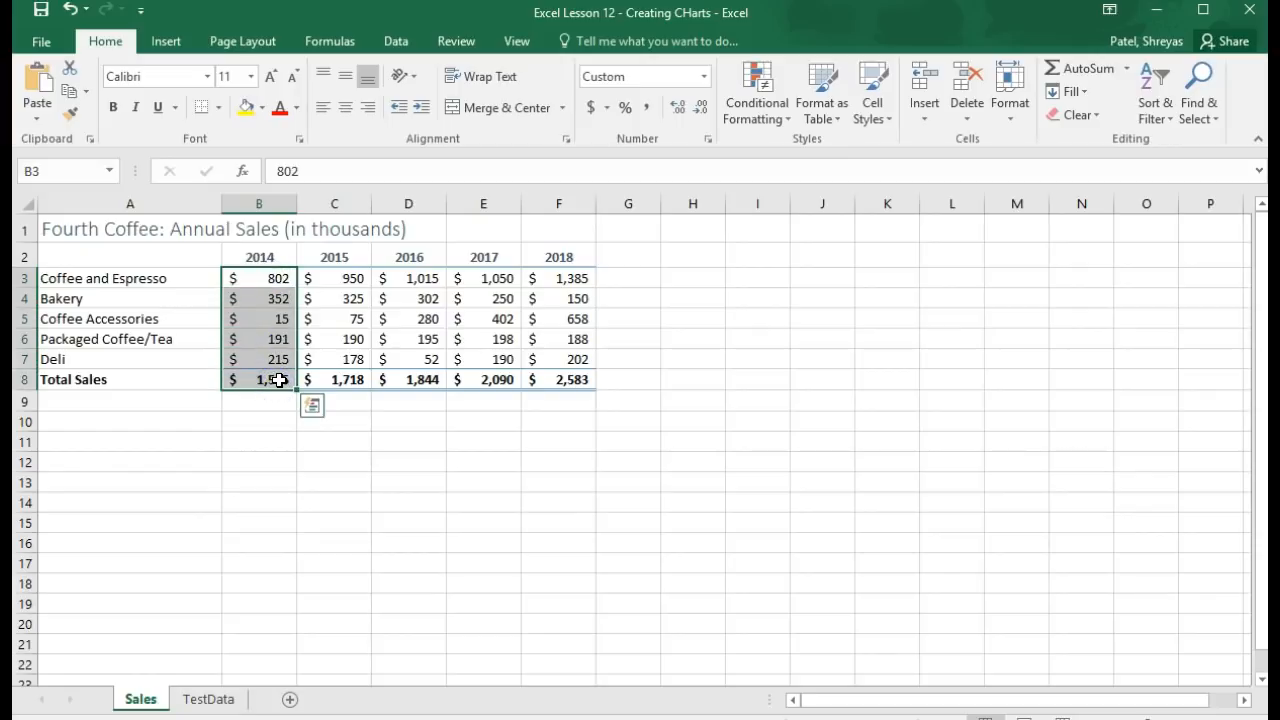
pyautogui.click(170, 41)
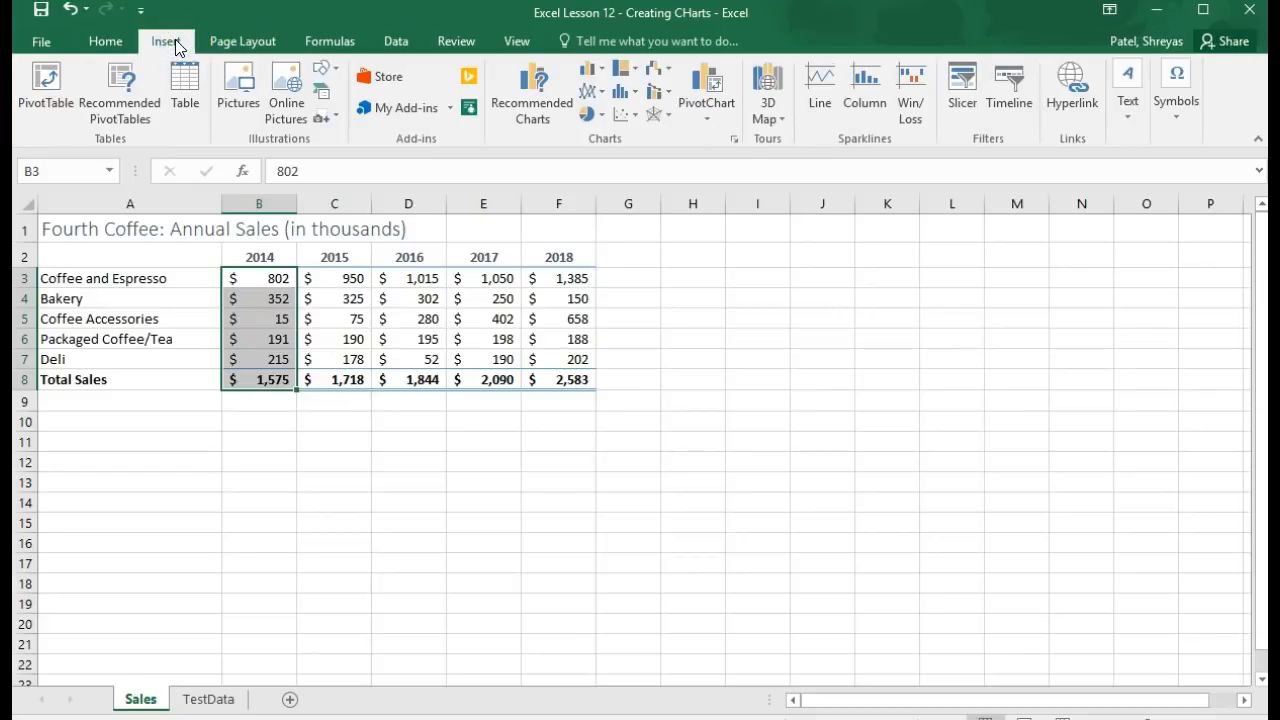
pyautogui.click(599, 116)
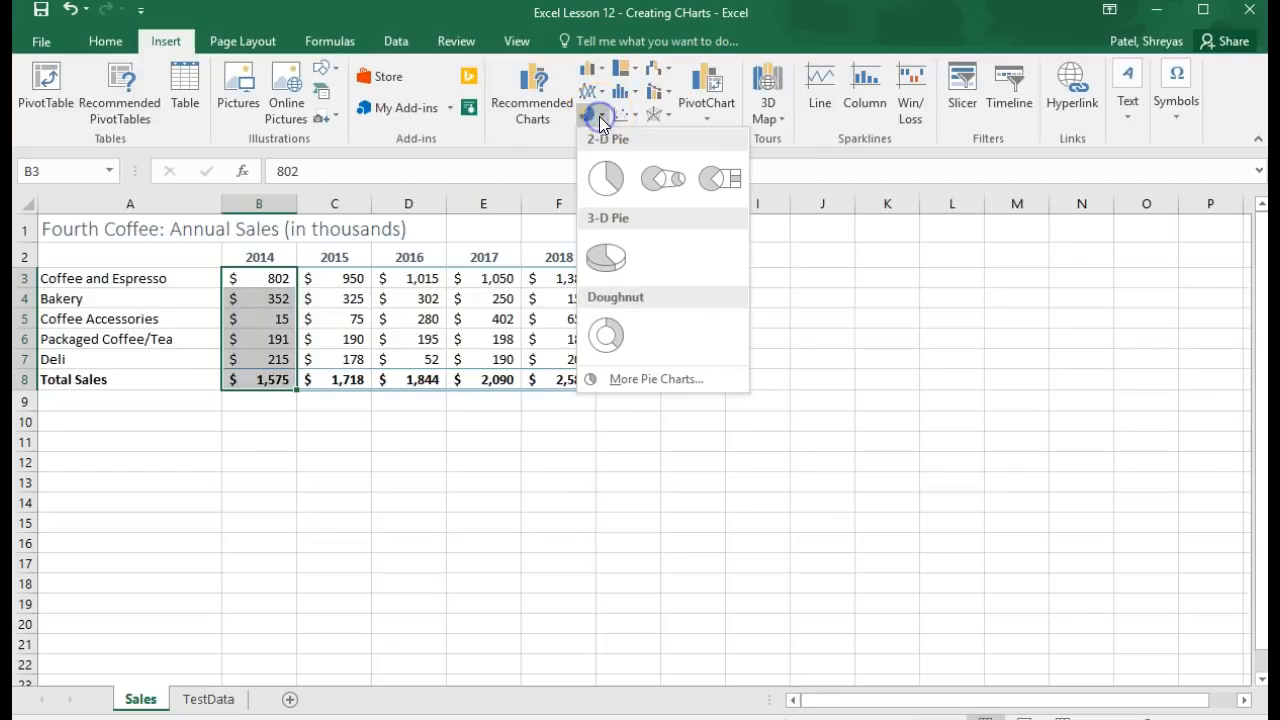
pyautogui.click(608, 182)
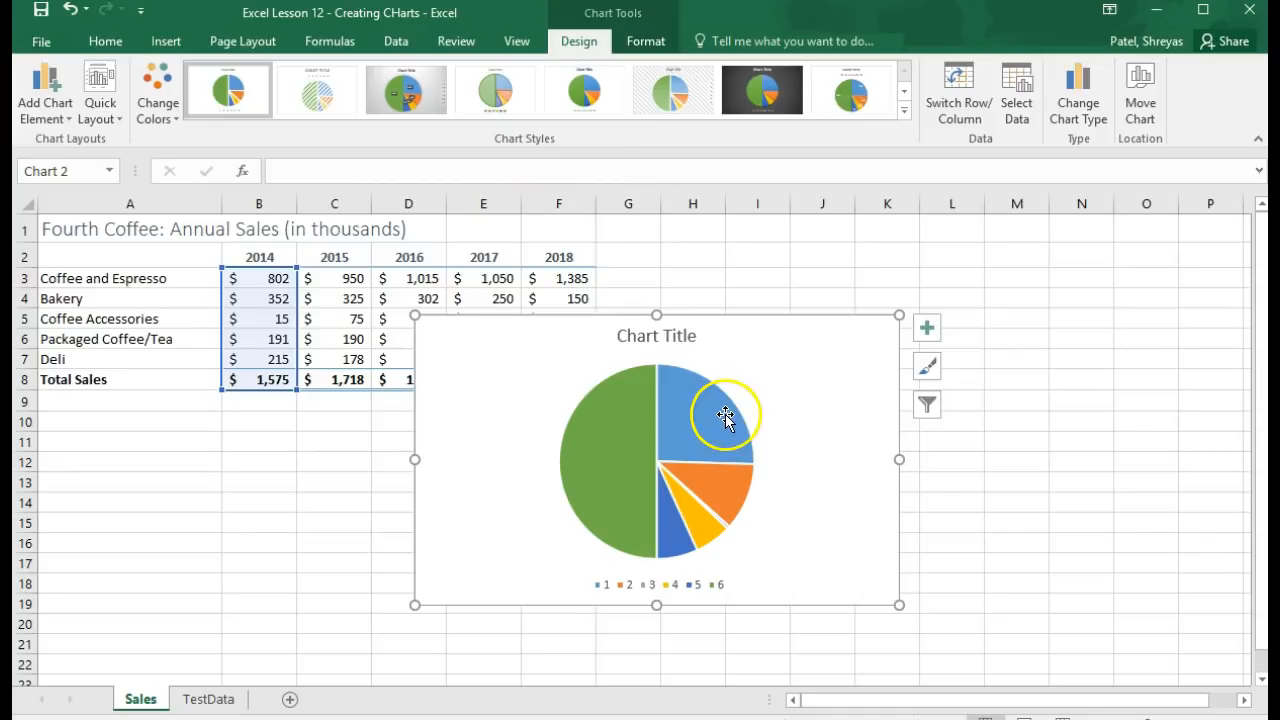
pyautogui.moveTo(725, 416)
pyautogui.moveTo(617, 414)
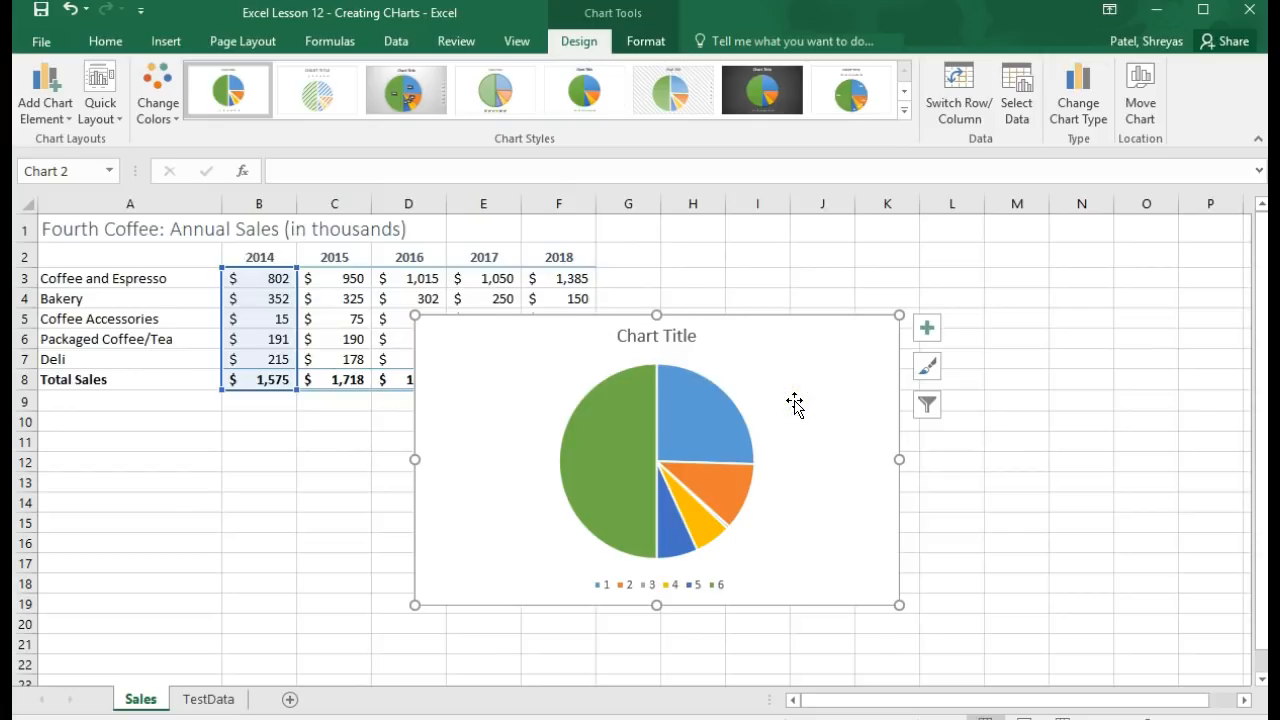
pyautogui.press('Delete')
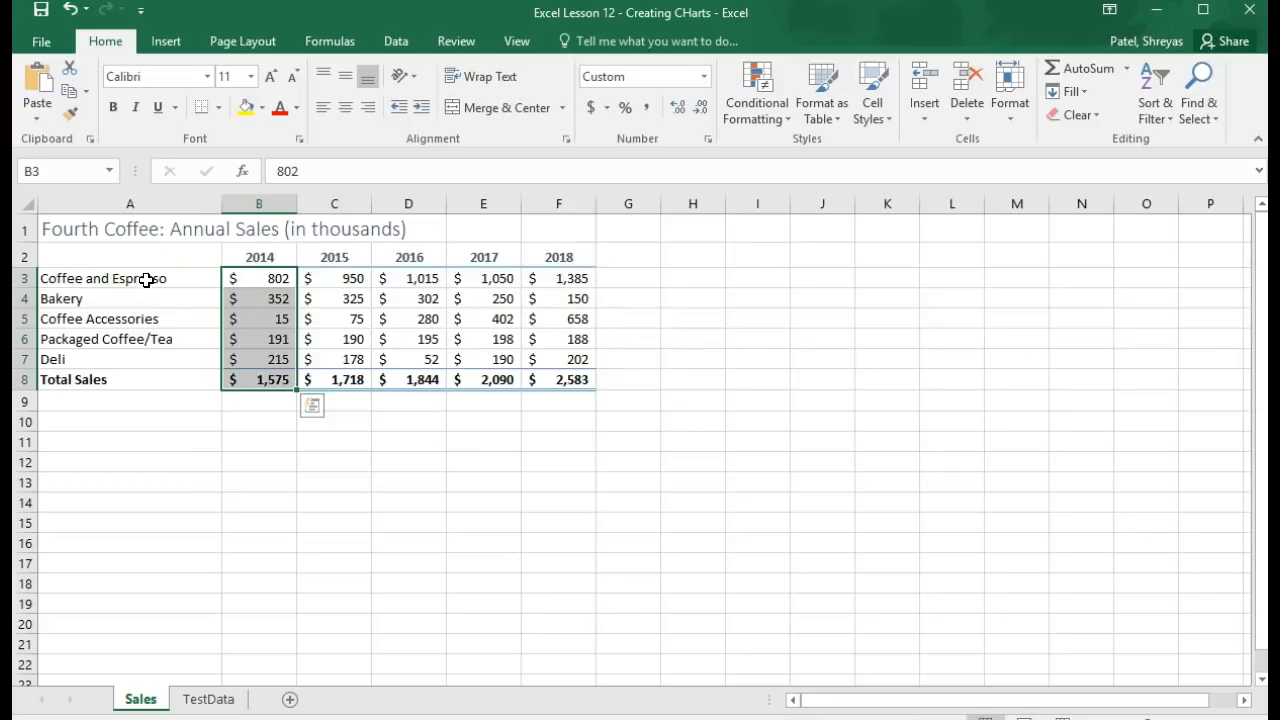
# Step: Insert a 2-D pie chart of 2014 sales by category from A2:B7 and place it below the table
pyautogui.click(88, 256)
pyautogui.moveTo(88, 256); pyautogui.dragTo(251, 355)
pyautogui.moveTo(263, 375); pyautogui.dragTo(267, 367)
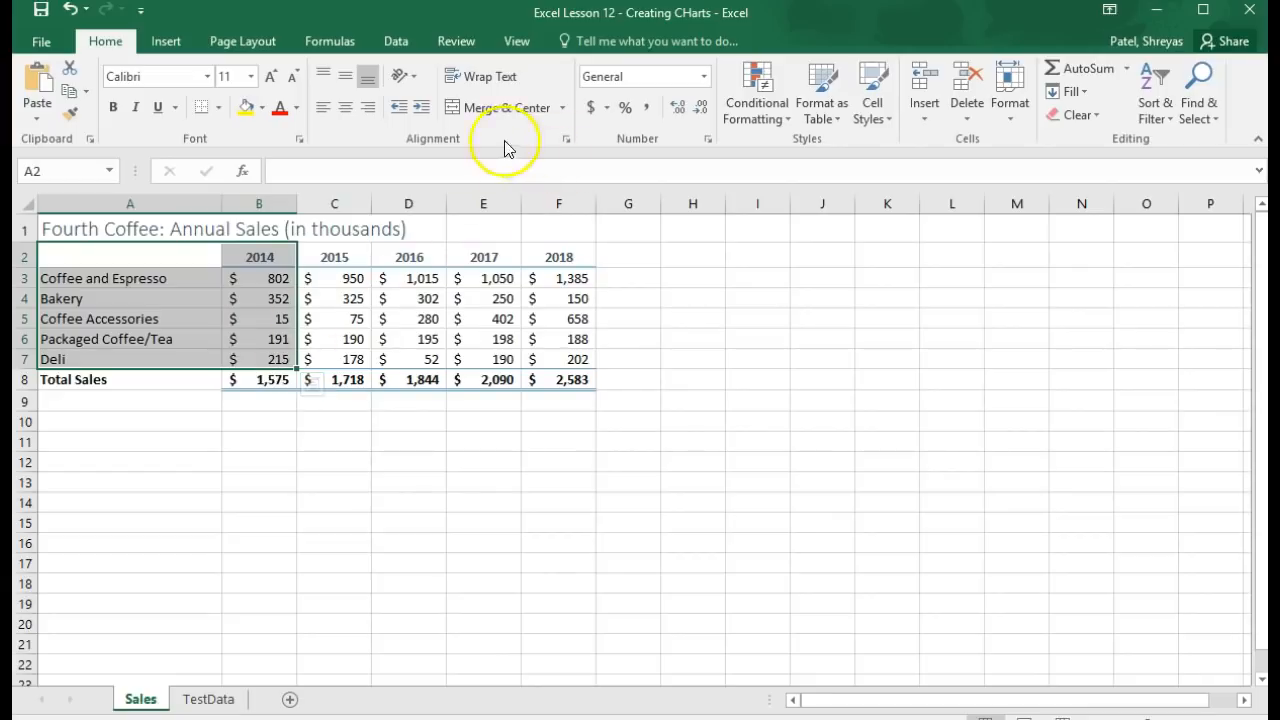
pyautogui.click(166, 42)
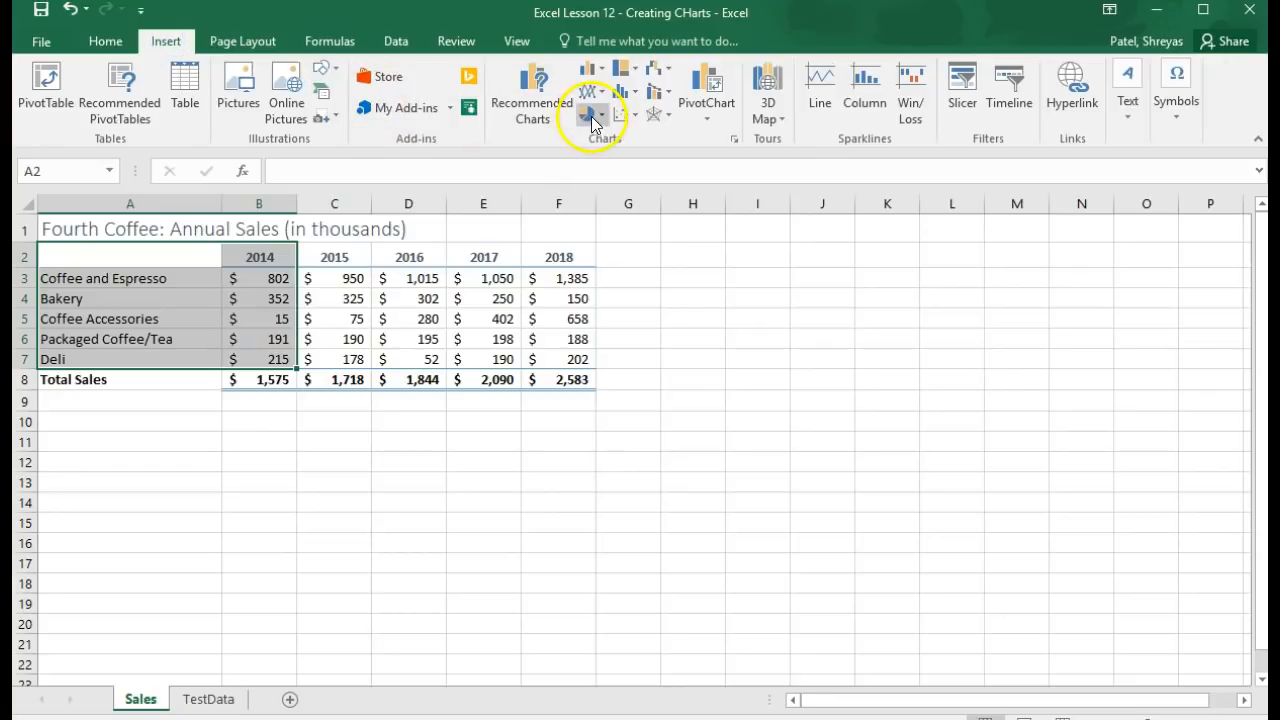
pyautogui.click(598, 116)
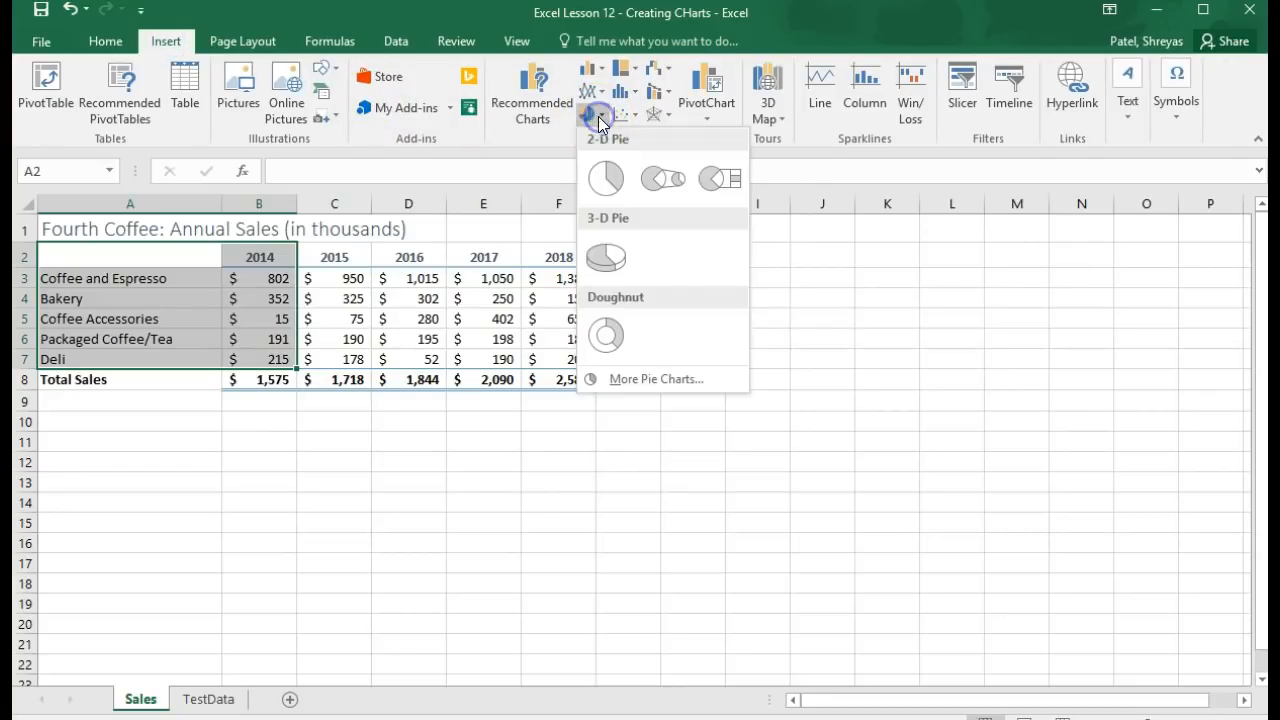
pyautogui.click(609, 178)
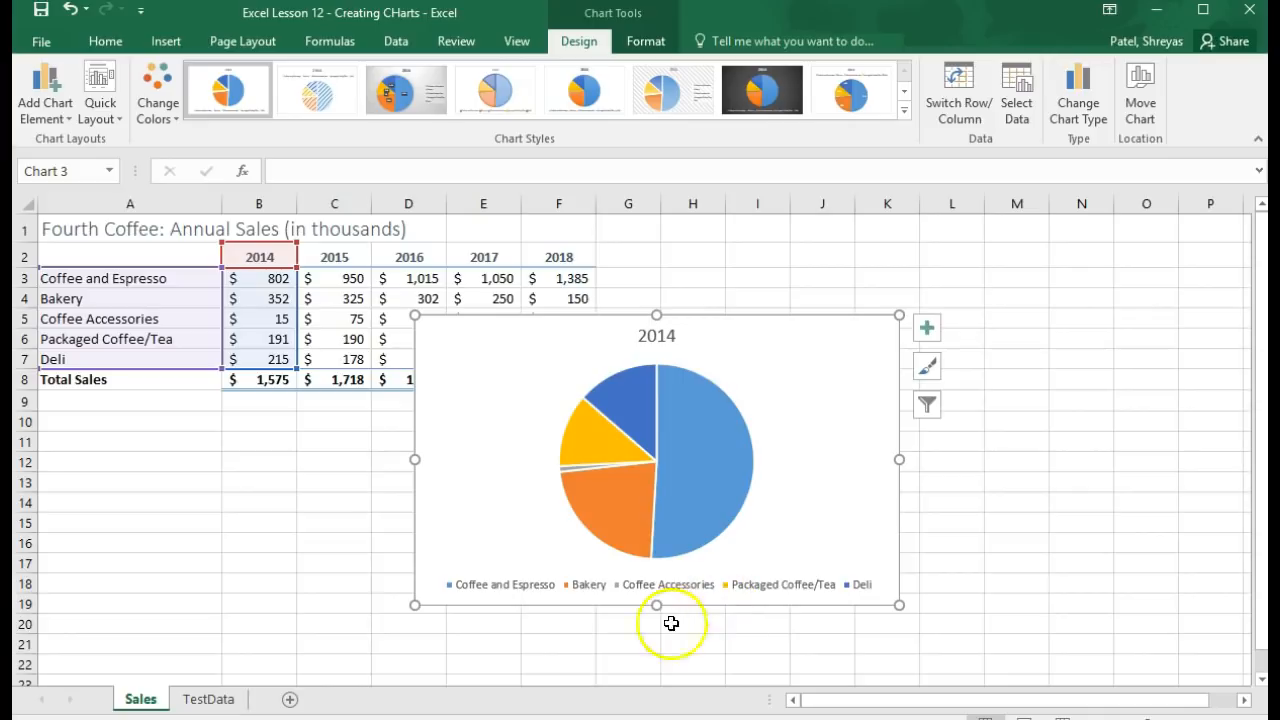
pyautogui.moveTo(645, 552)
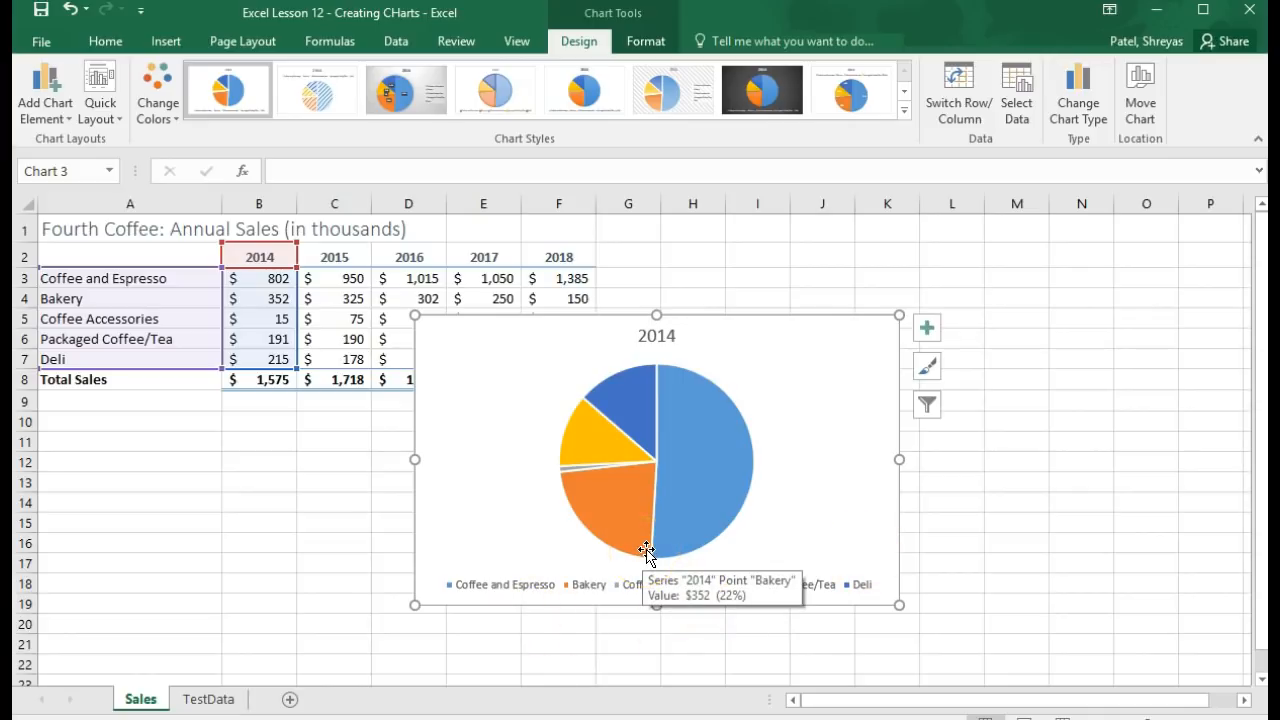
pyautogui.moveTo(655, 503)
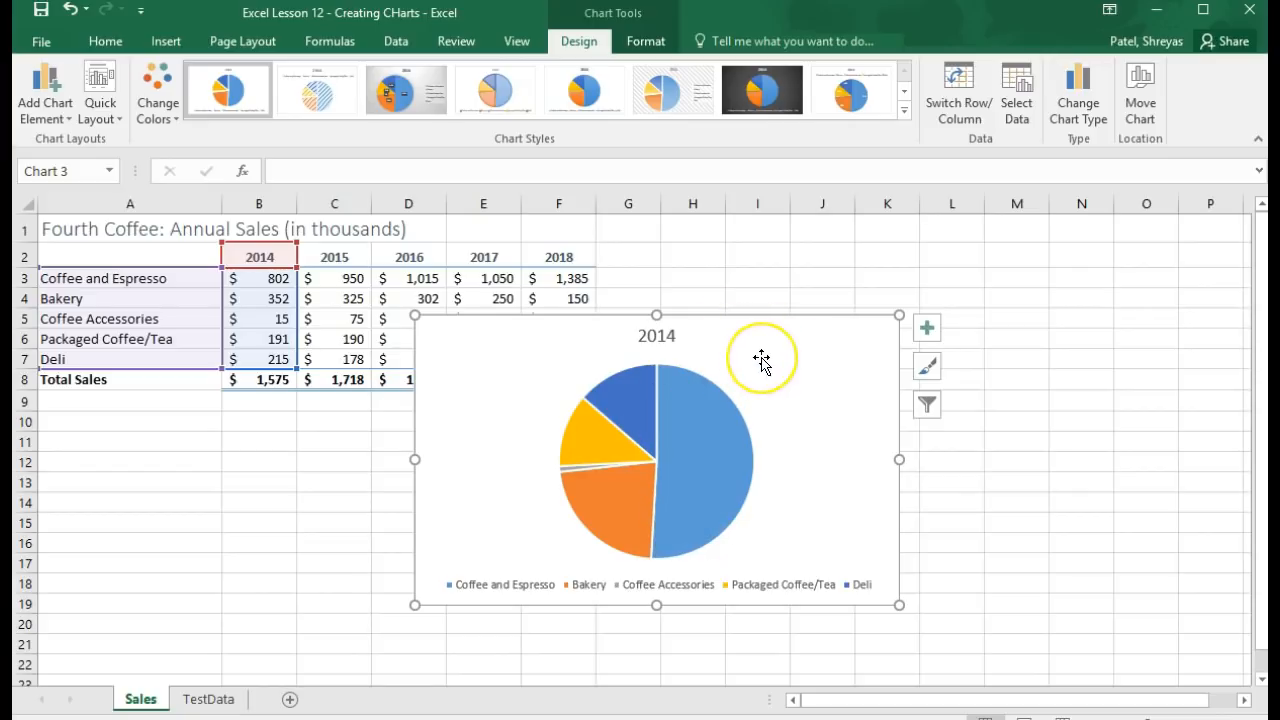
pyautogui.moveTo(762, 359)
pyautogui.mouseDown()
pyautogui.moveTo(877, 346)
pyautogui.moveTo(958, 327)
pyautogui.moveTo(963, 314)
pyautogui.moveTo(974, 346)
pyautogui.moveTo(969, 309)
pyautogui.moveTo(871, 461)
pyautogui.moveTo(537, 466)
pyautogui.moveTo(443, 443)
pyautogui.moveTo(458, 438)
pyautogui.mouseUp()
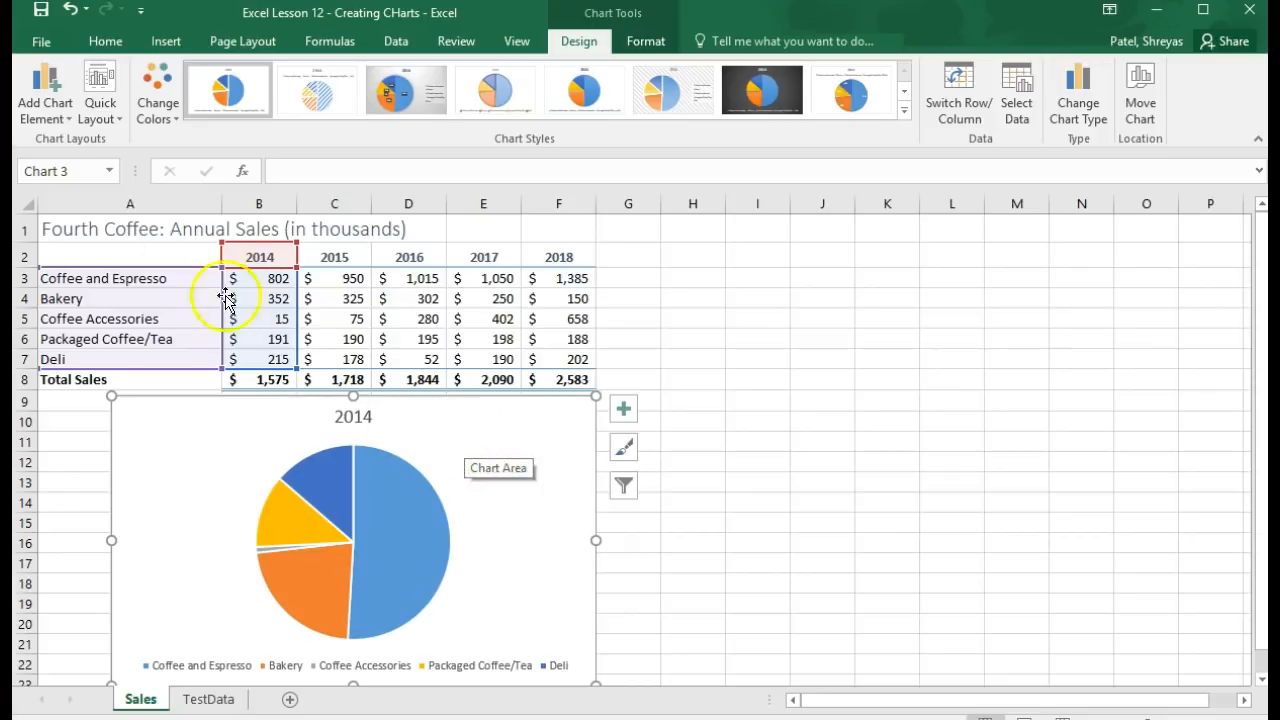
# Step: Check the print preview of the selected 2014 pie chart and return to the worksheet
pyautogui.click(41, 42)
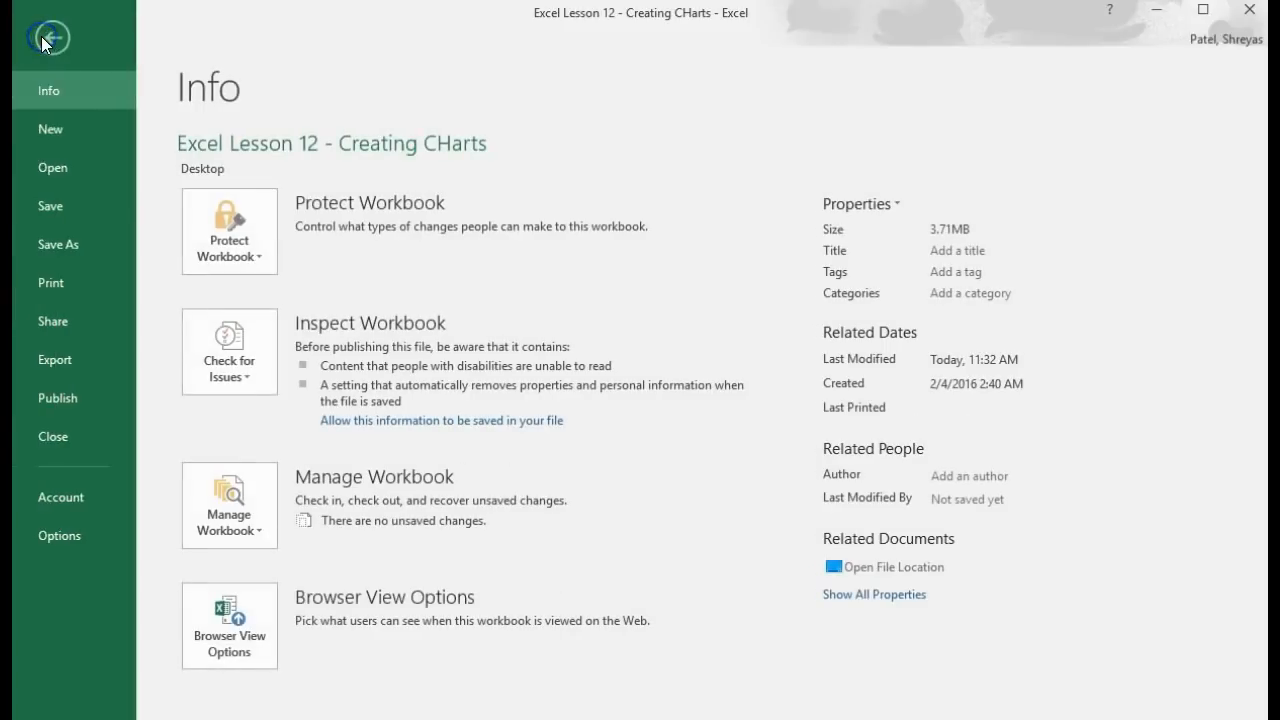
pyautogui.click(96, 286)
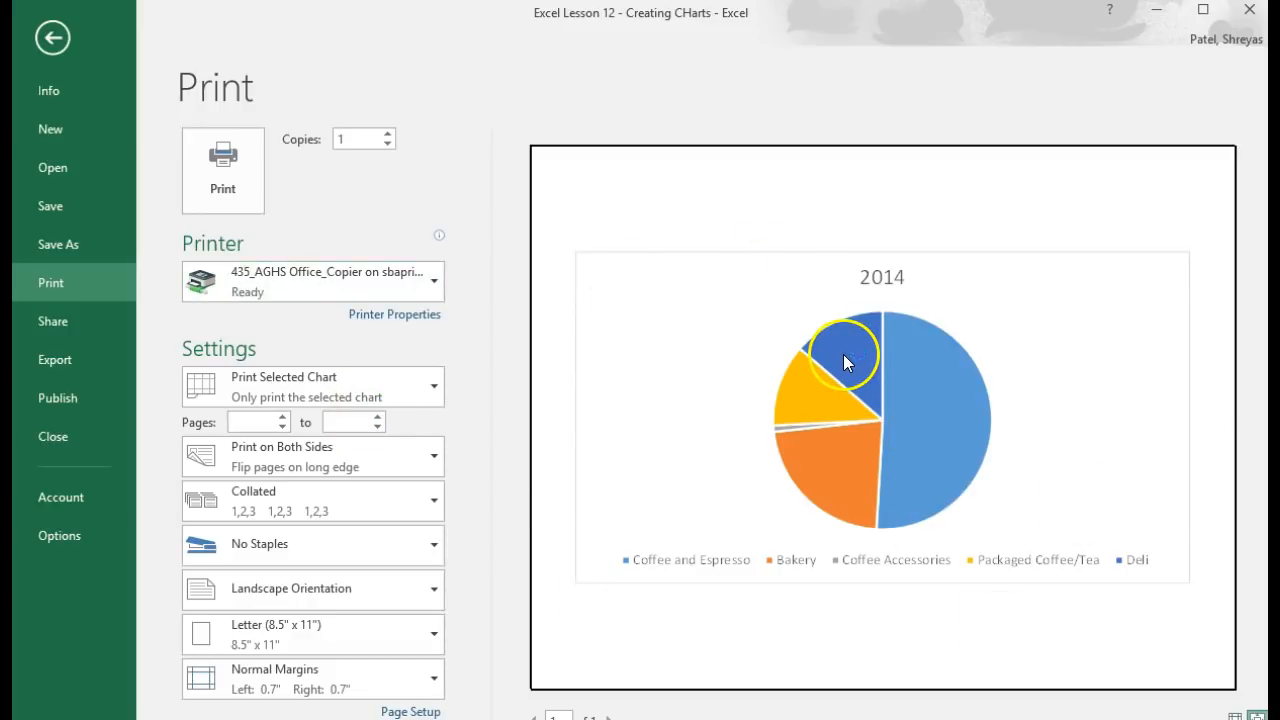
pyautogui.click(64, 36)
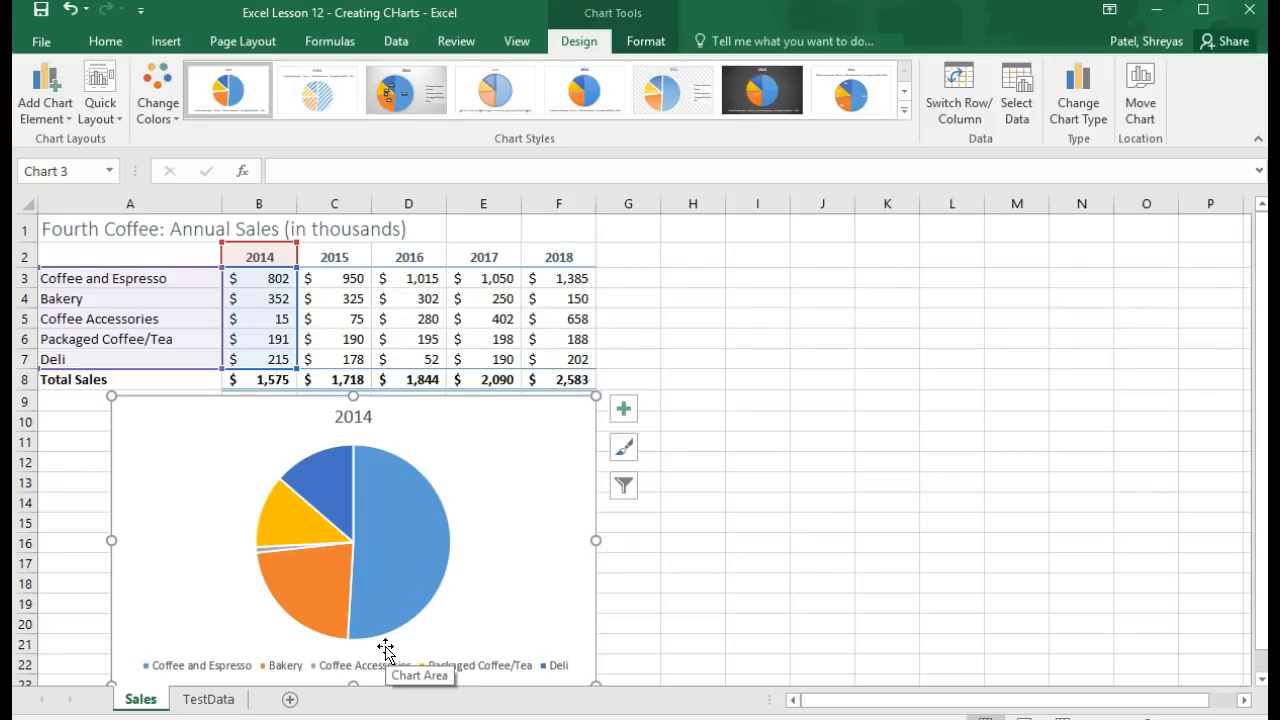
# Step: Delete the 2014 pie chart below the sales table
pyautogui.click(415, 672)
pyautogui.click(530, 590)
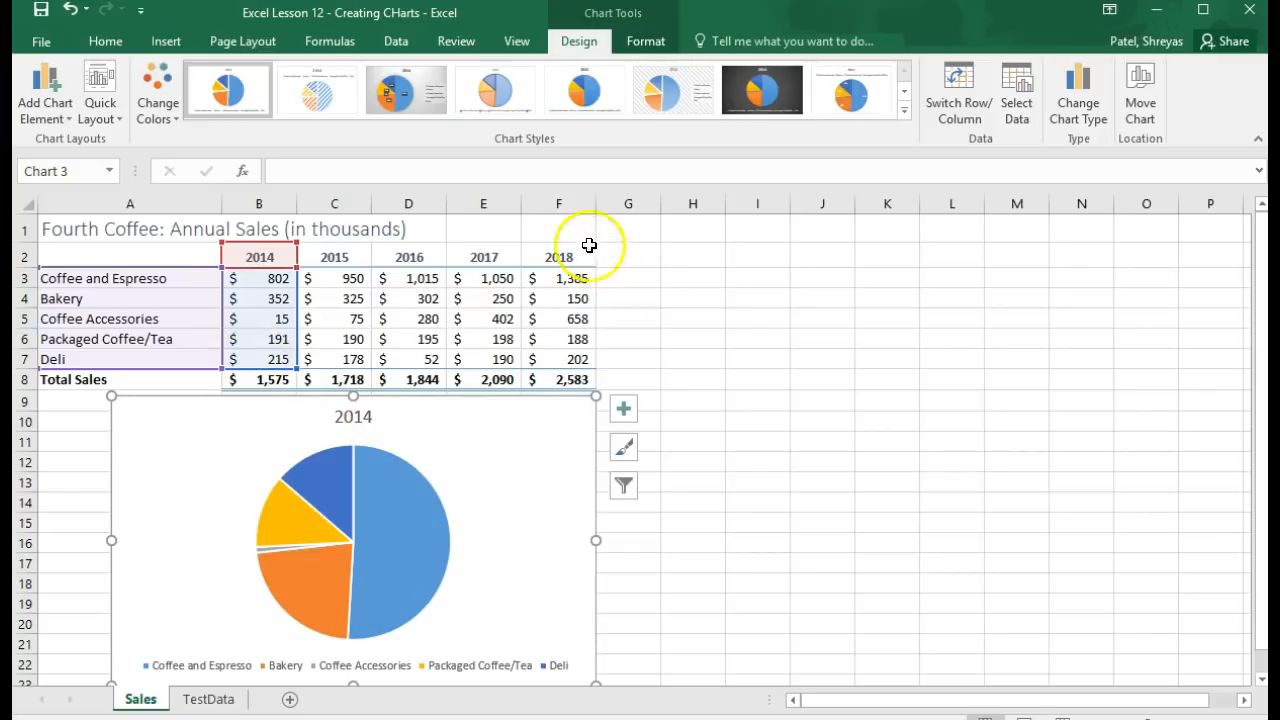
pyautogui.click(547, 455)
pyautogui.press('Delete')
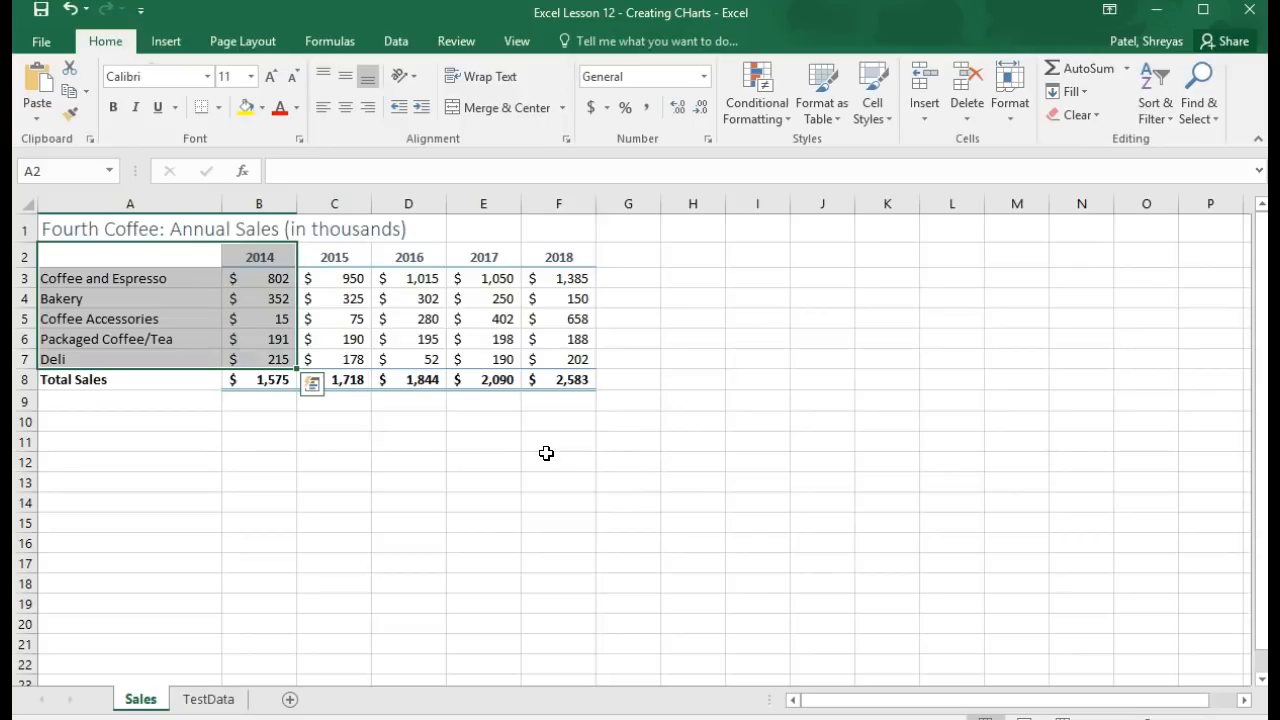
# Step: Insert a 3-D clustered column chart from A2:F7, leaving out Total Sales, and place it below the table
pyautogui.click(86, 257)
pyautogui.moveTo(157, 260); pyautogui.dragTo(583, 358)
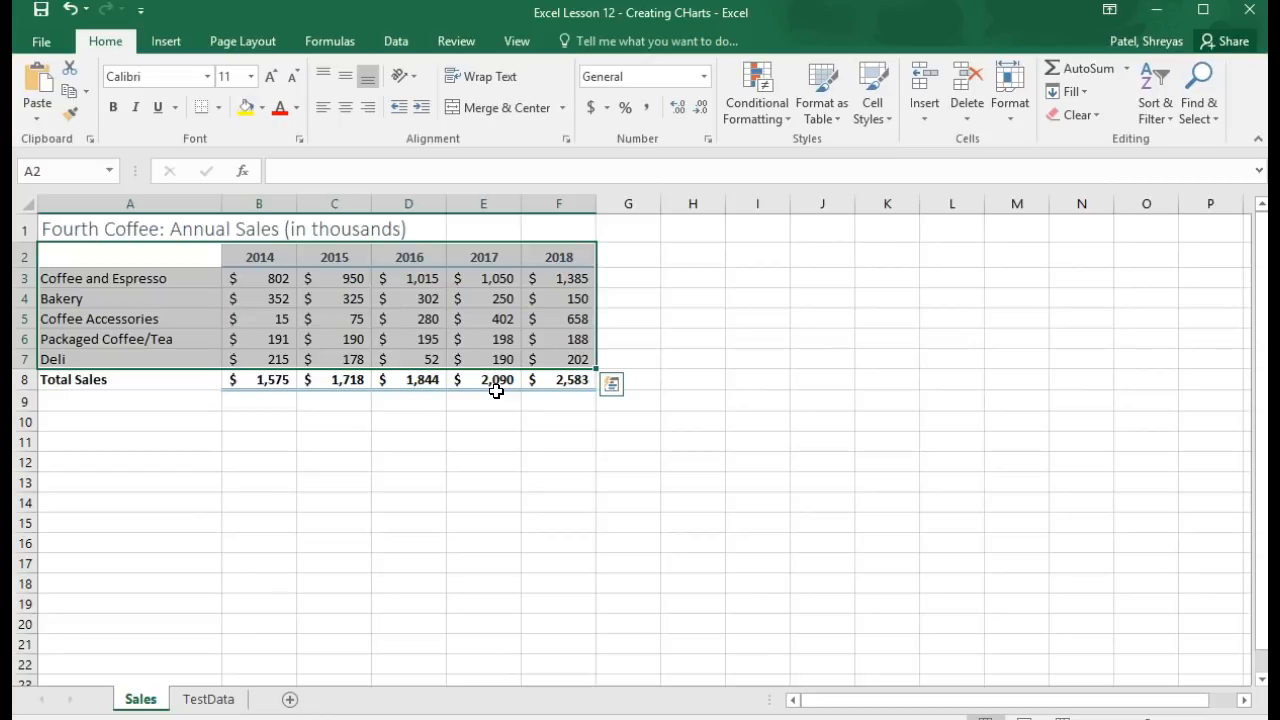
pyautogui.click(158, 40)
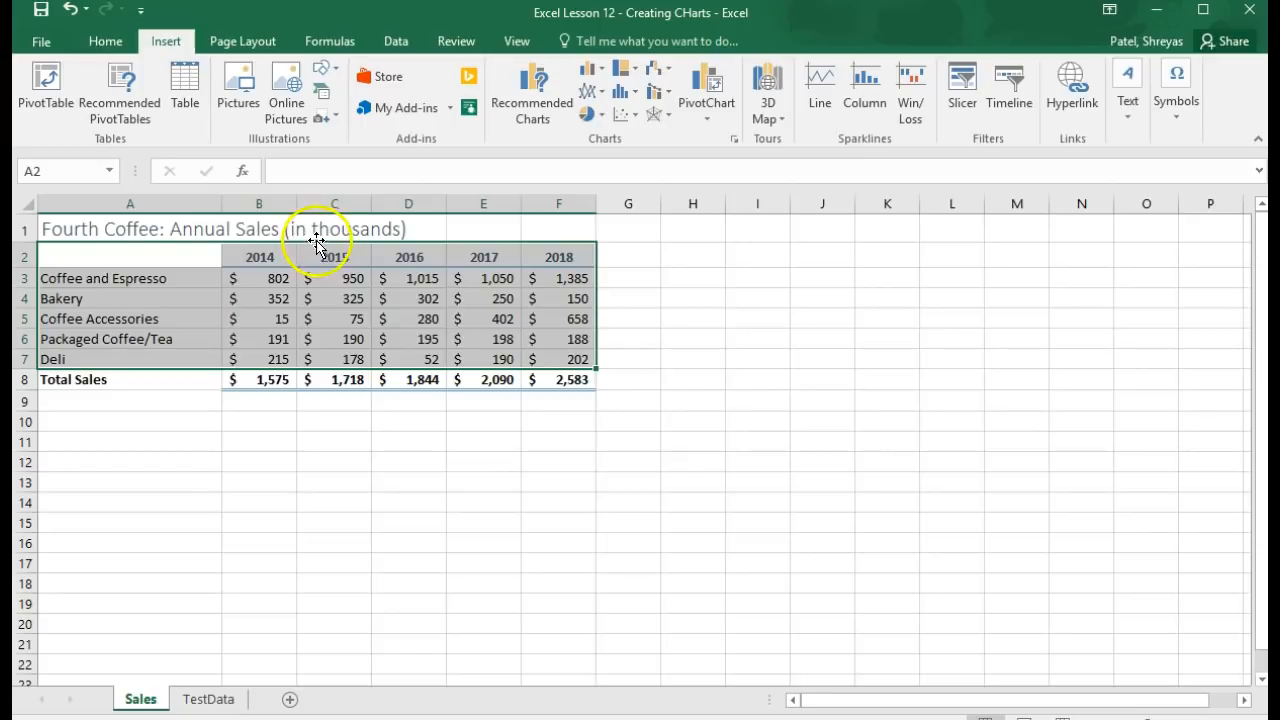
pyautogui.click(602, 70)
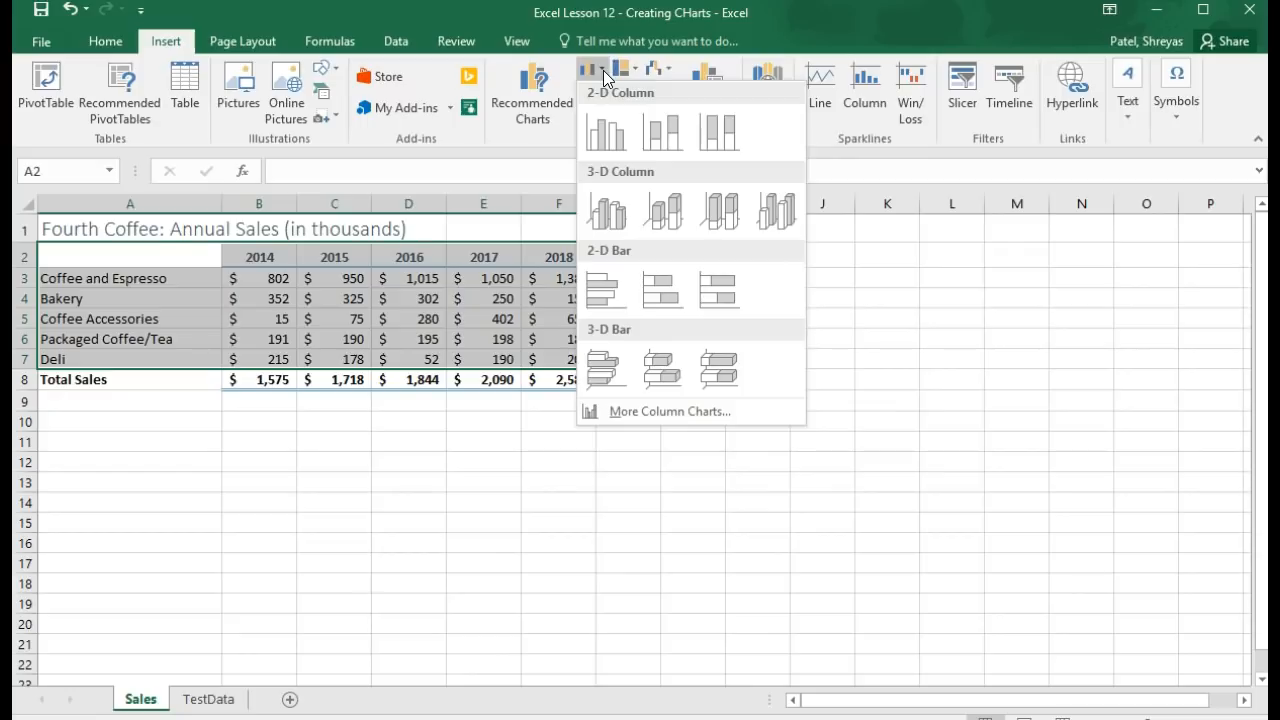
pyautogui.click(612, 212)
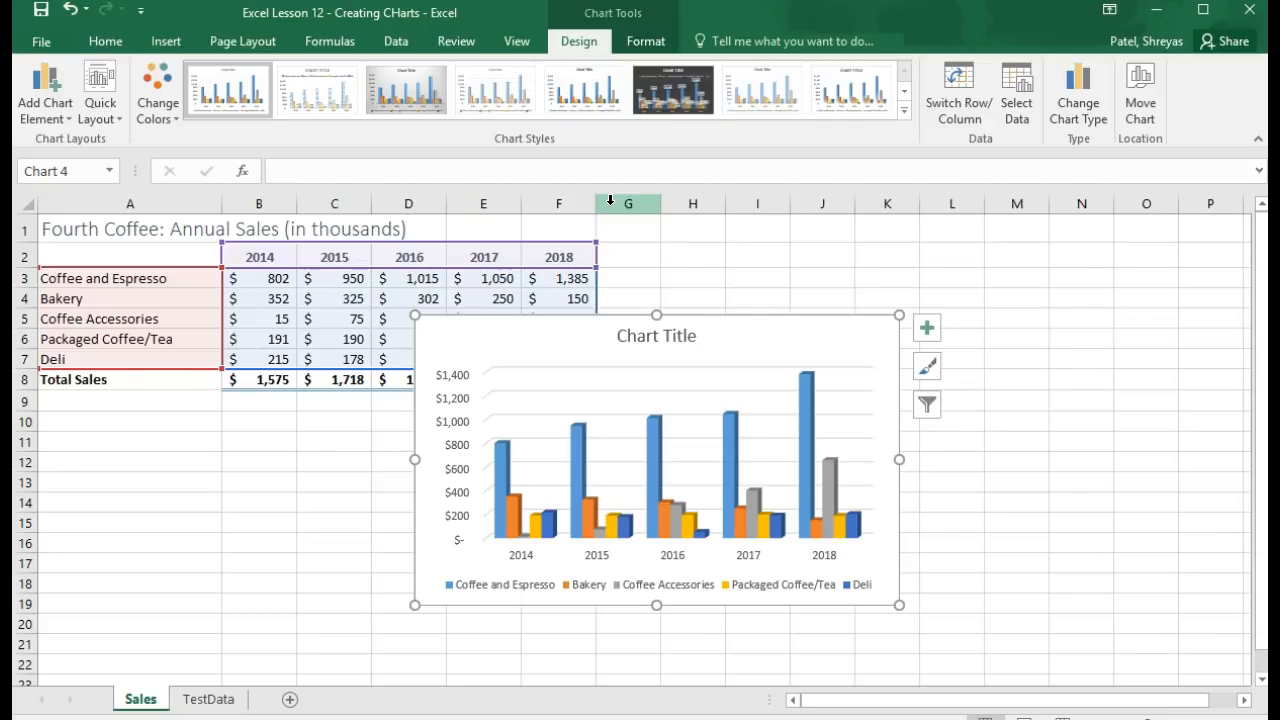
pyautogui.click(609, 216)
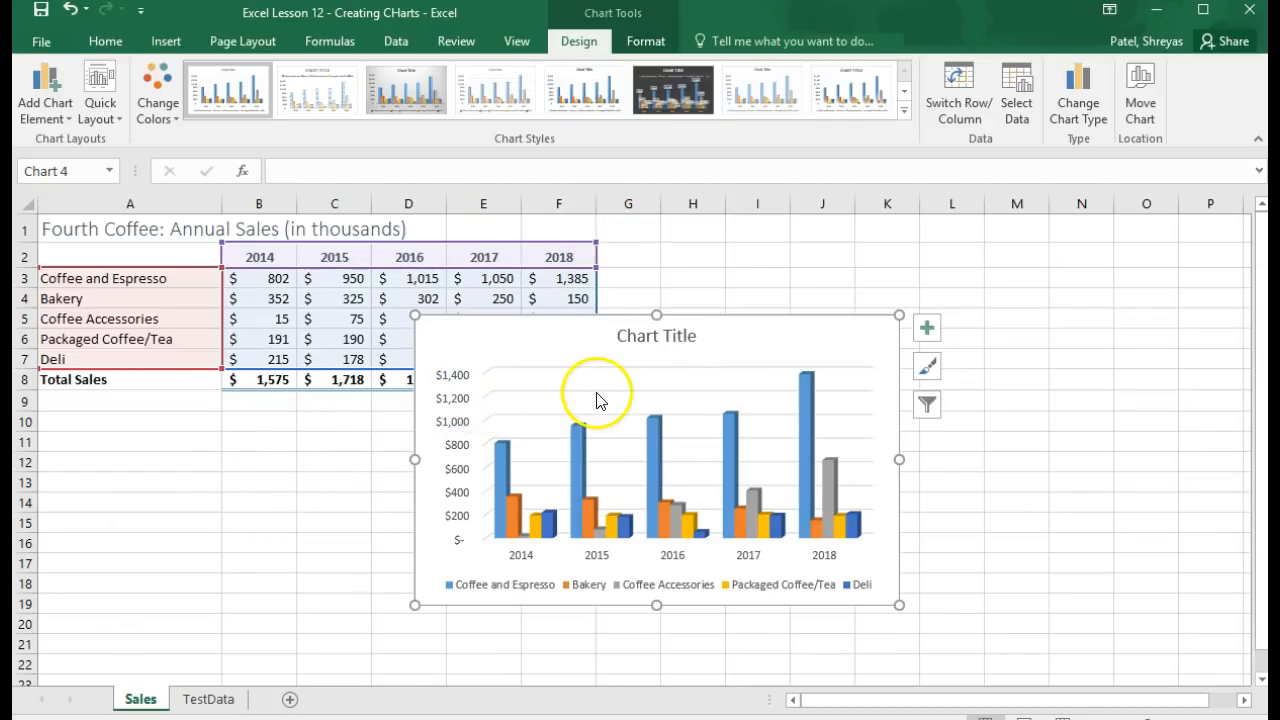
pyautogui.moveTo(743, 349); pyautogui.dragTo(371, 429)
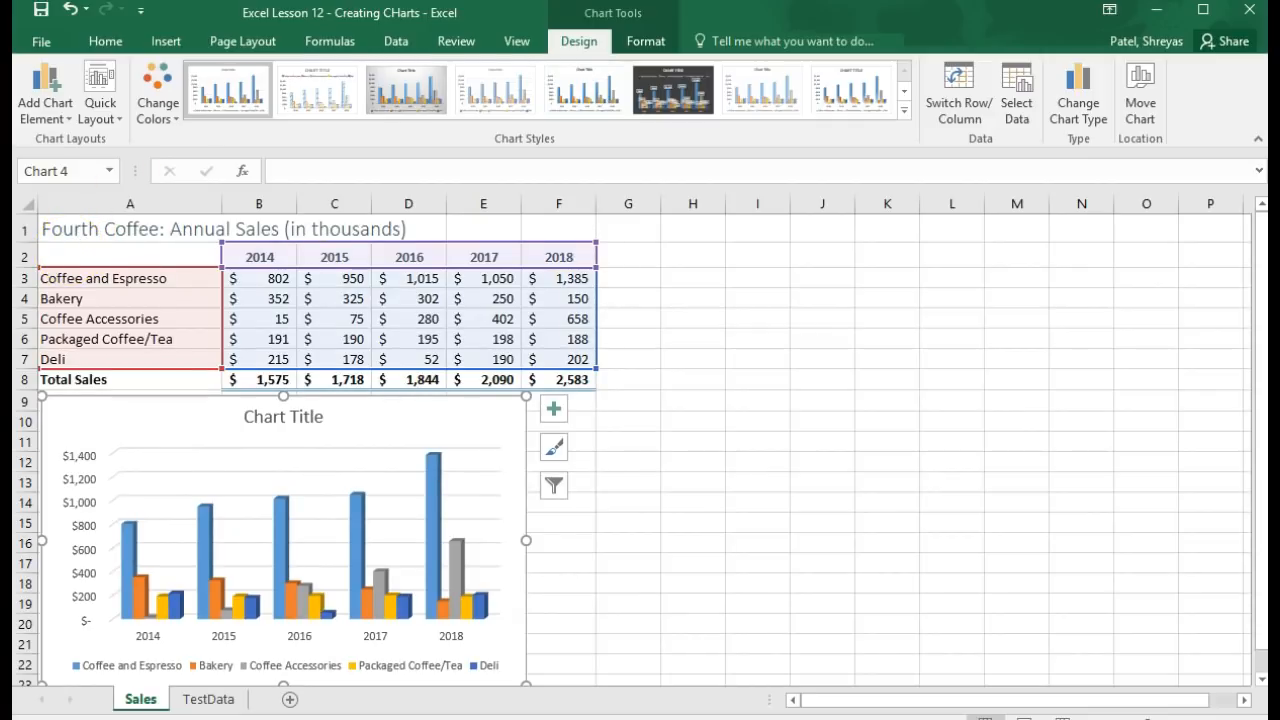
# Step: Create a 2-D Line with Markers chart from the A2:F7 sales data and place it beside the column chart
pyautogui.click(169, 41)
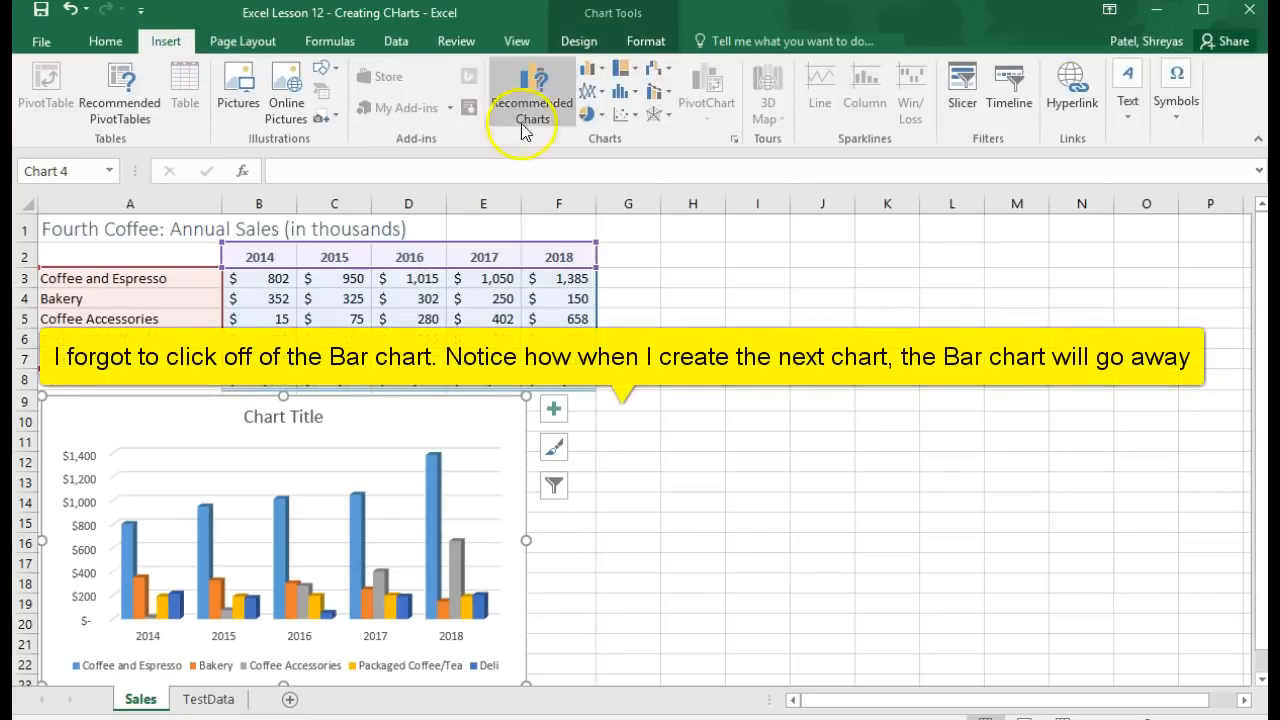
pyautogui.click(603, 88)
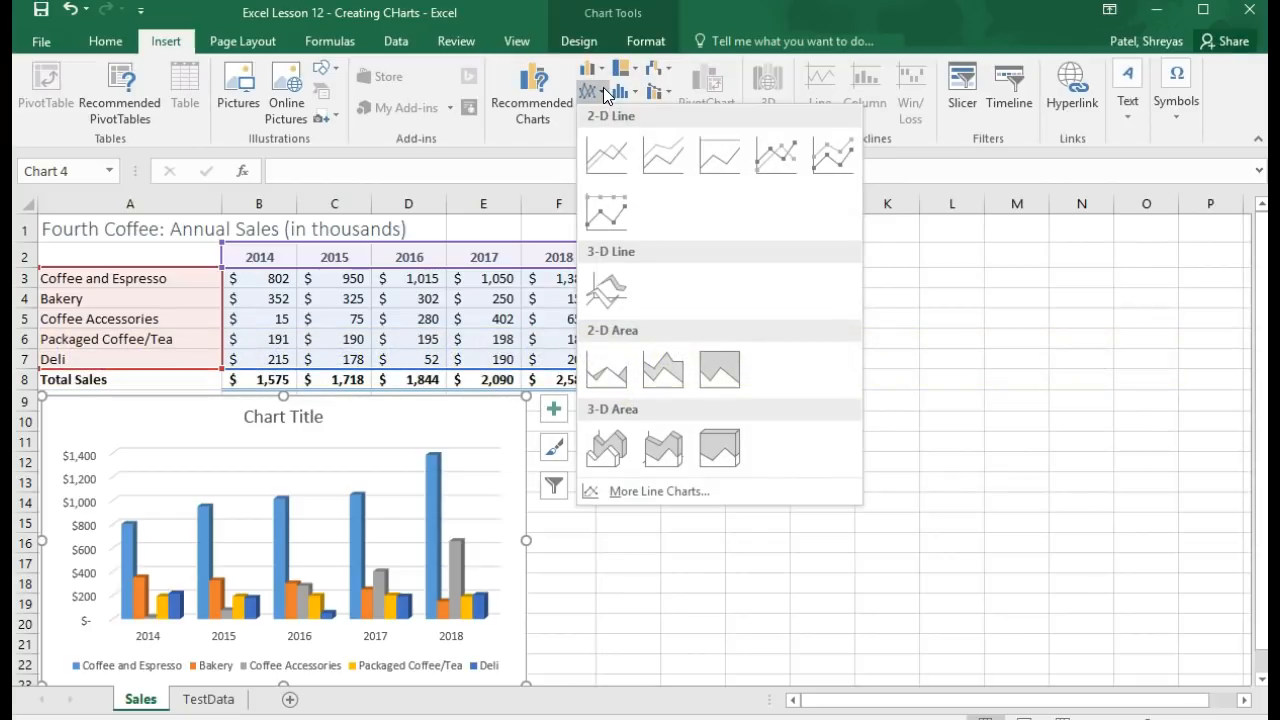
pyautogui.click(594, 207)
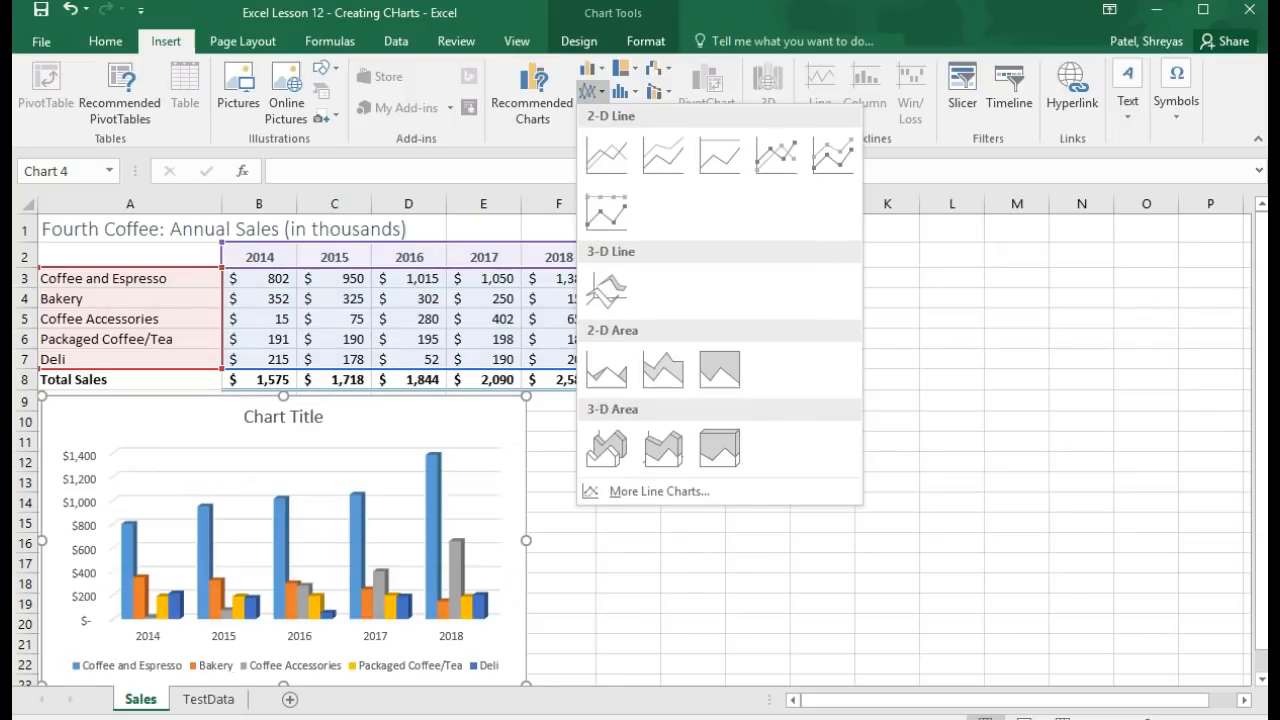
pyautogui.click(600, 92)
pyautogui.click(599, 92)
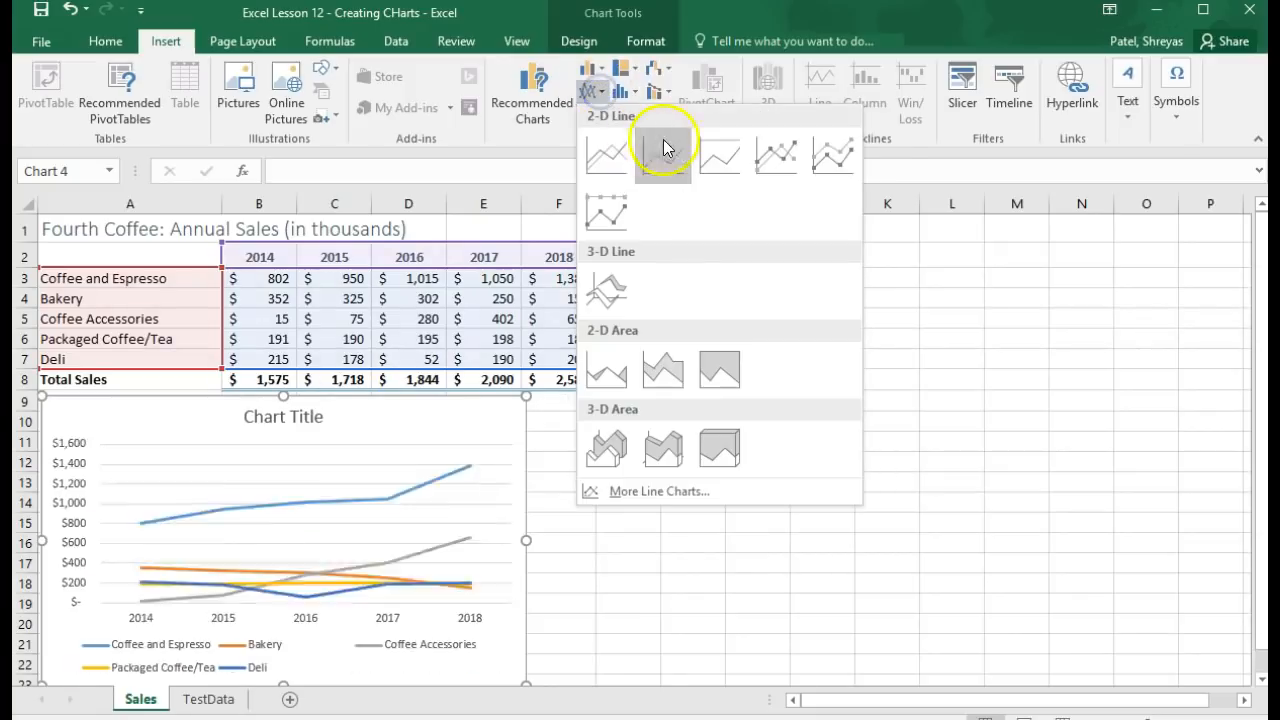
pyautogui.click(772, 151)
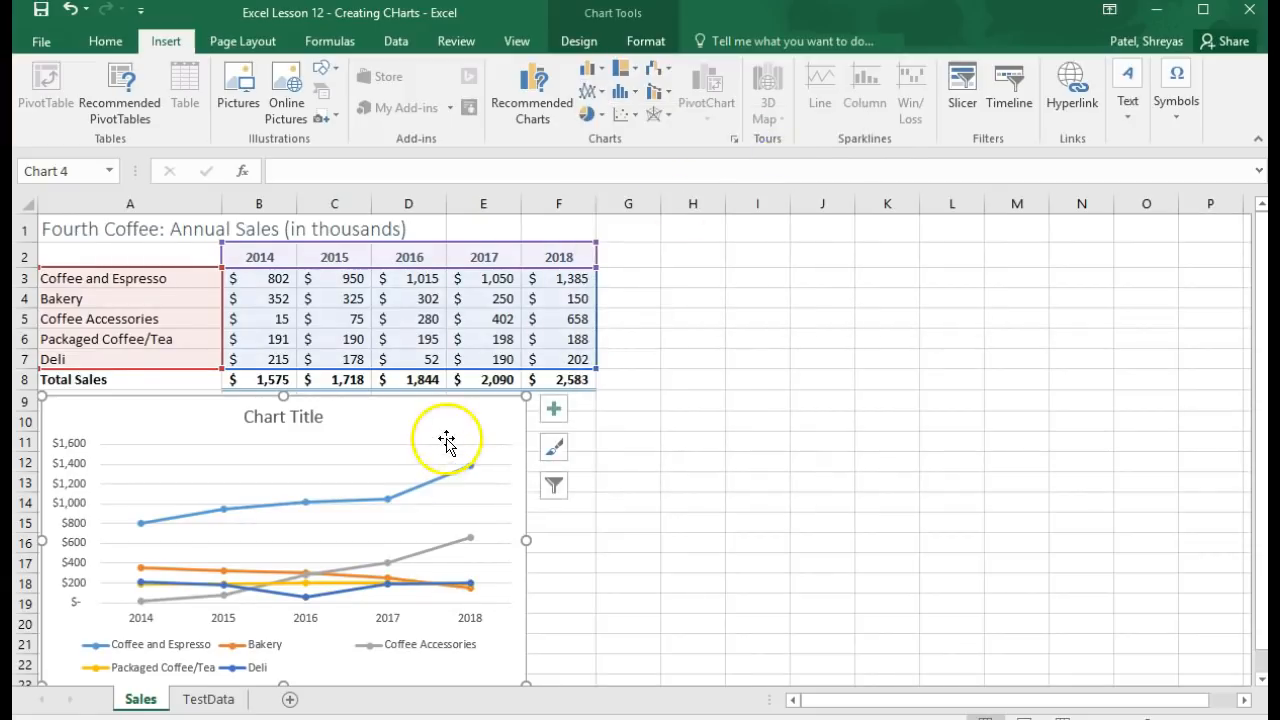
pyautogui.moveTo(437, 423); pyautogui.dragTo(520, 423)
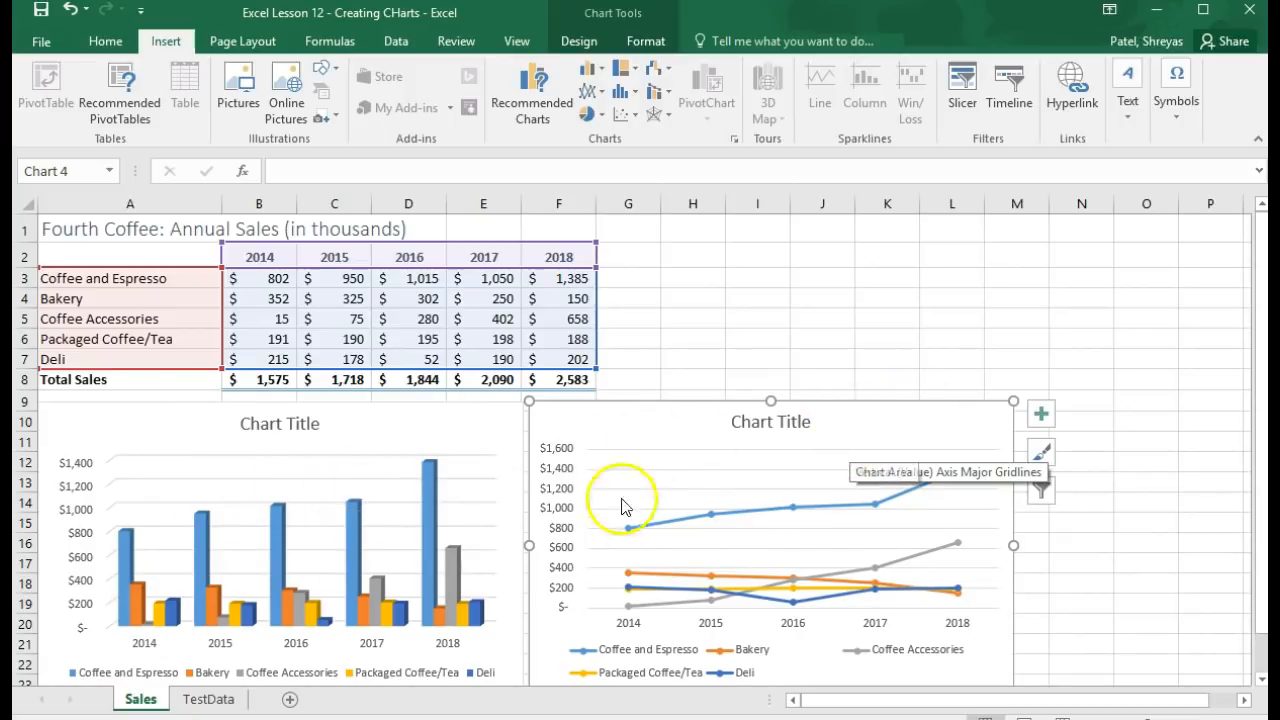
pyautogui.click(601, 91)
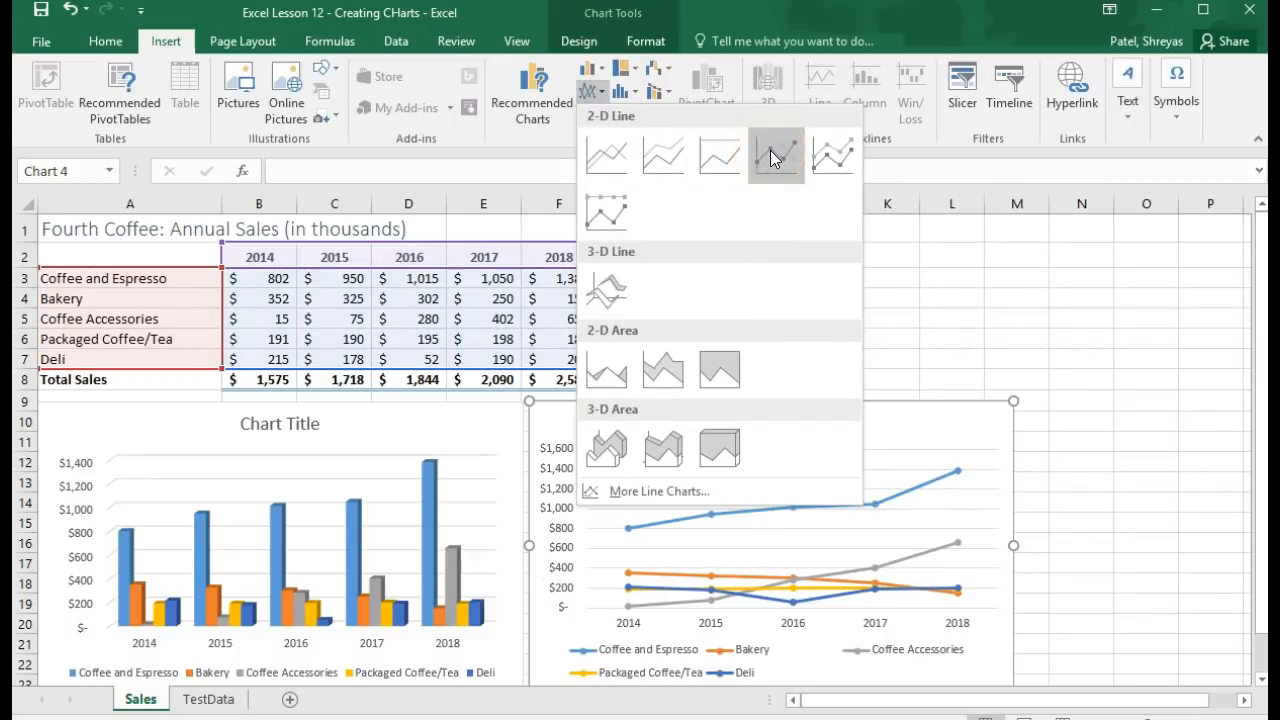
pyautogui.click(895, 340)
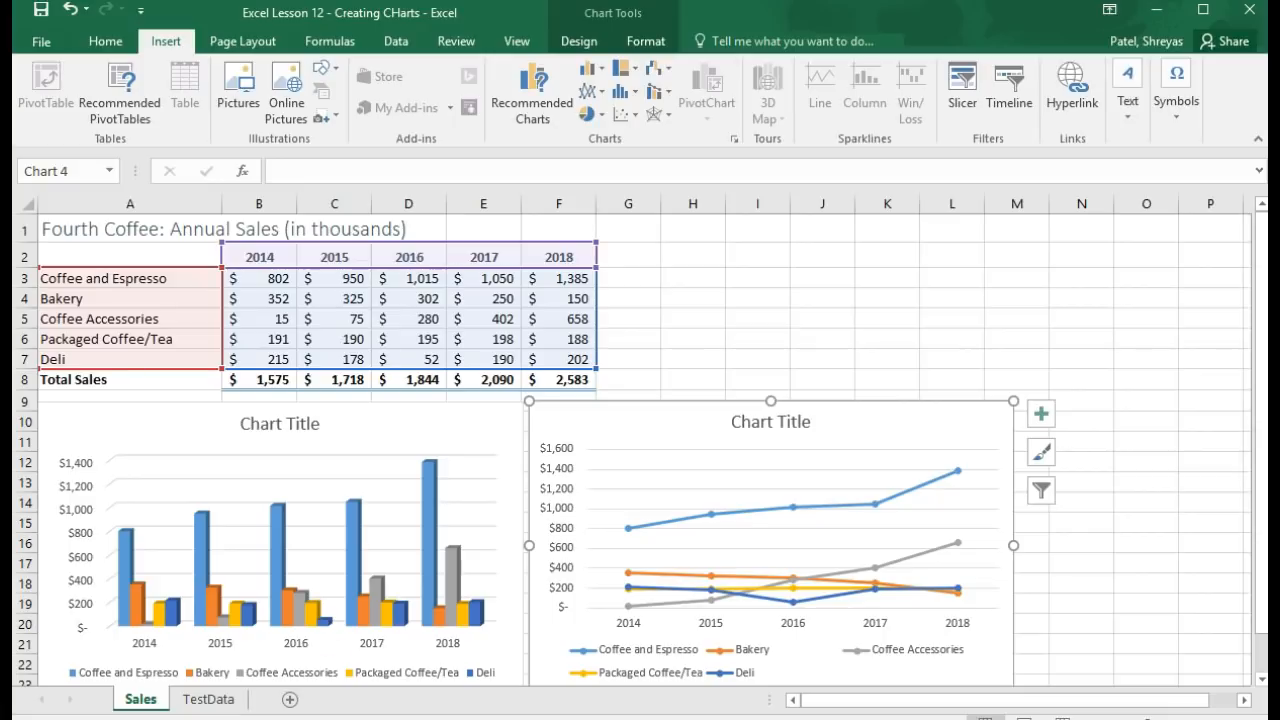
# Step: Move the 3-D column chart from the Sales worksheet to a new chart sheet named "Column"
pyautogui.click(270, 447)
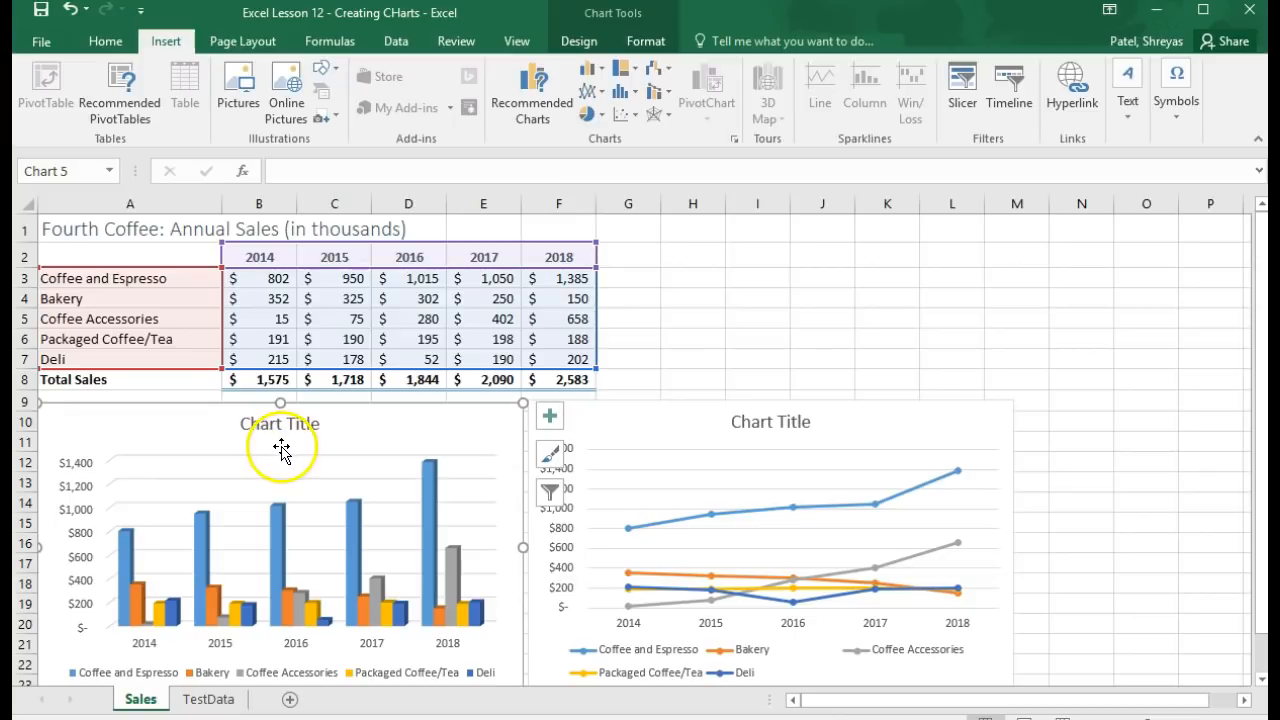
pyautogui.click(579, 41)
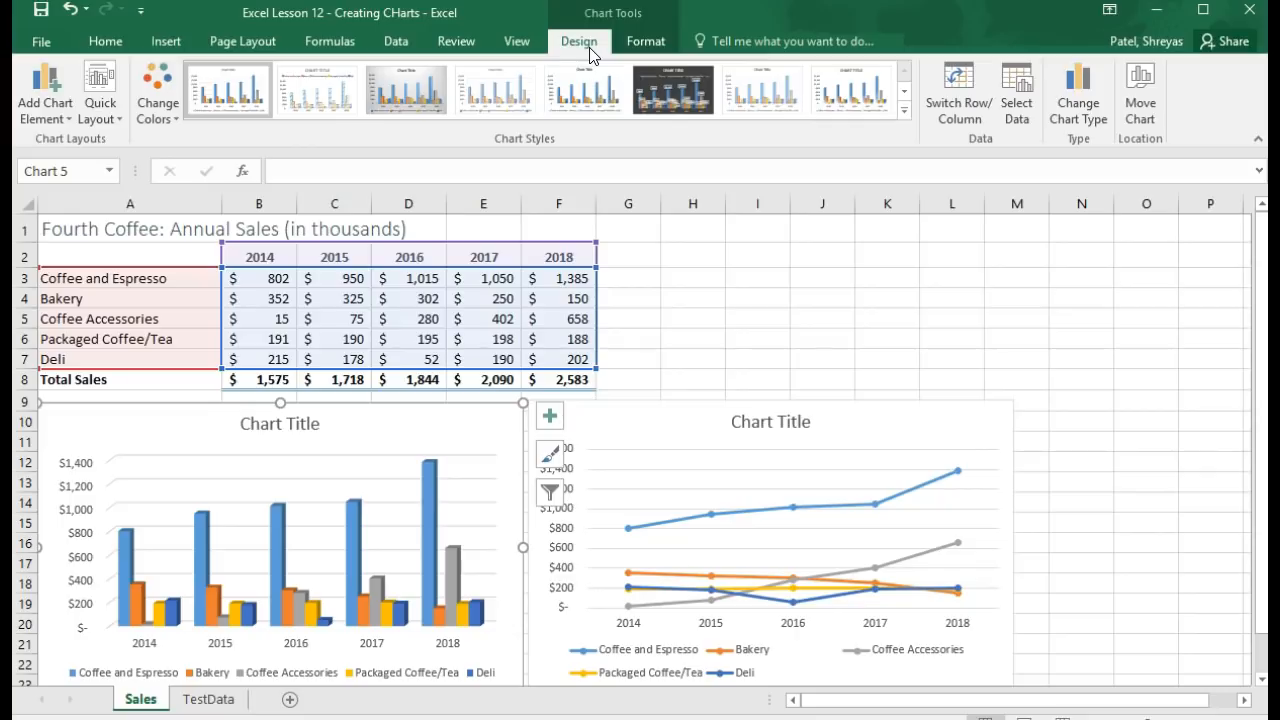
pyautogui.click(1142, 84)
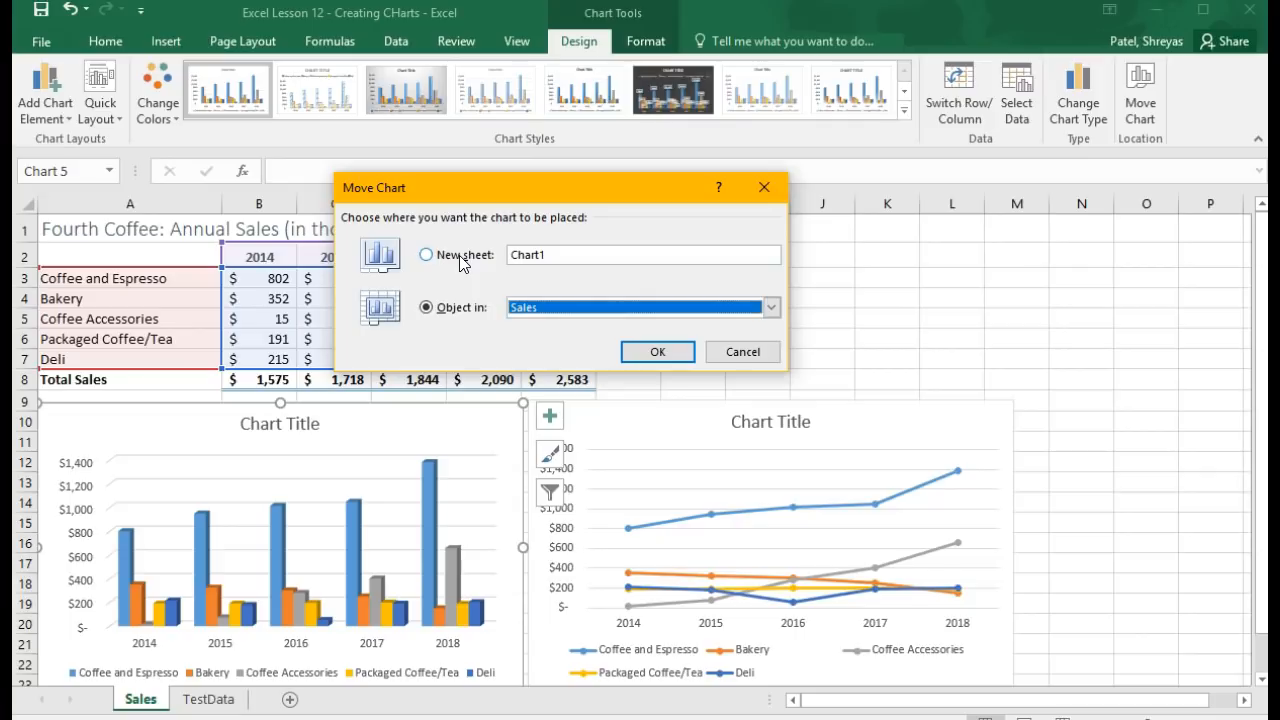
pyautogui.click(740, 353)
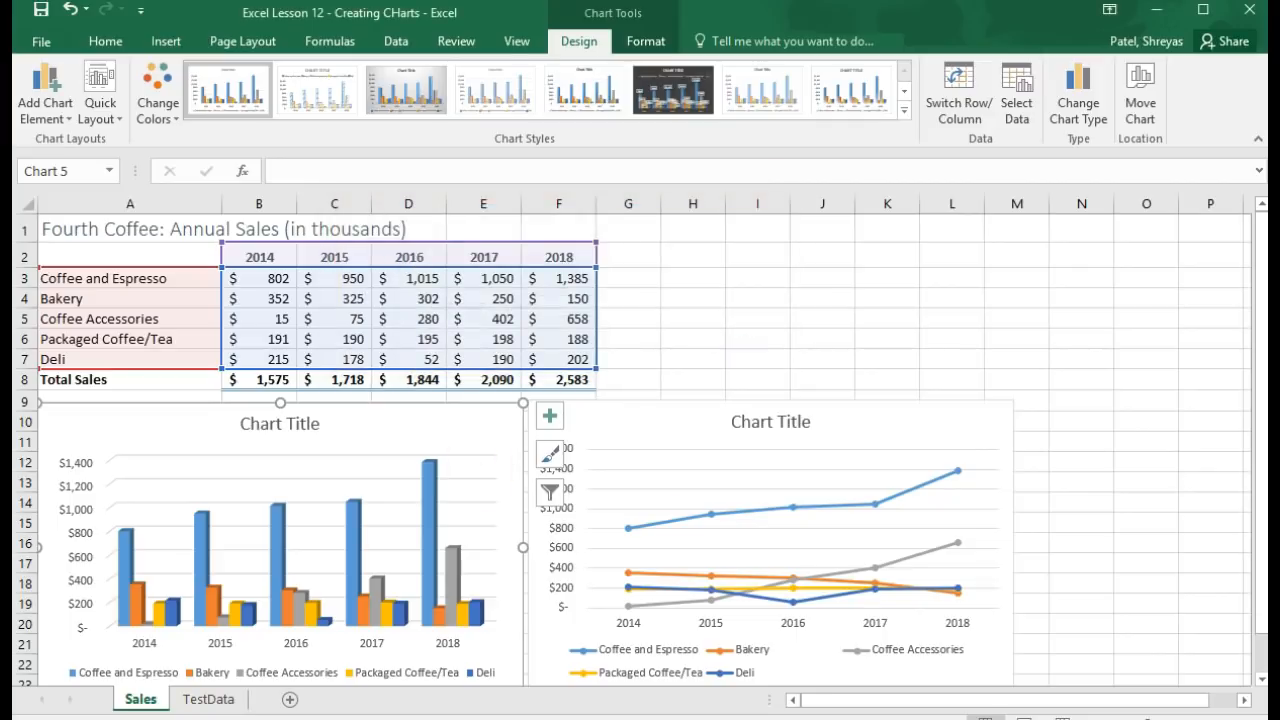
pyautogui.click(1140, 100)
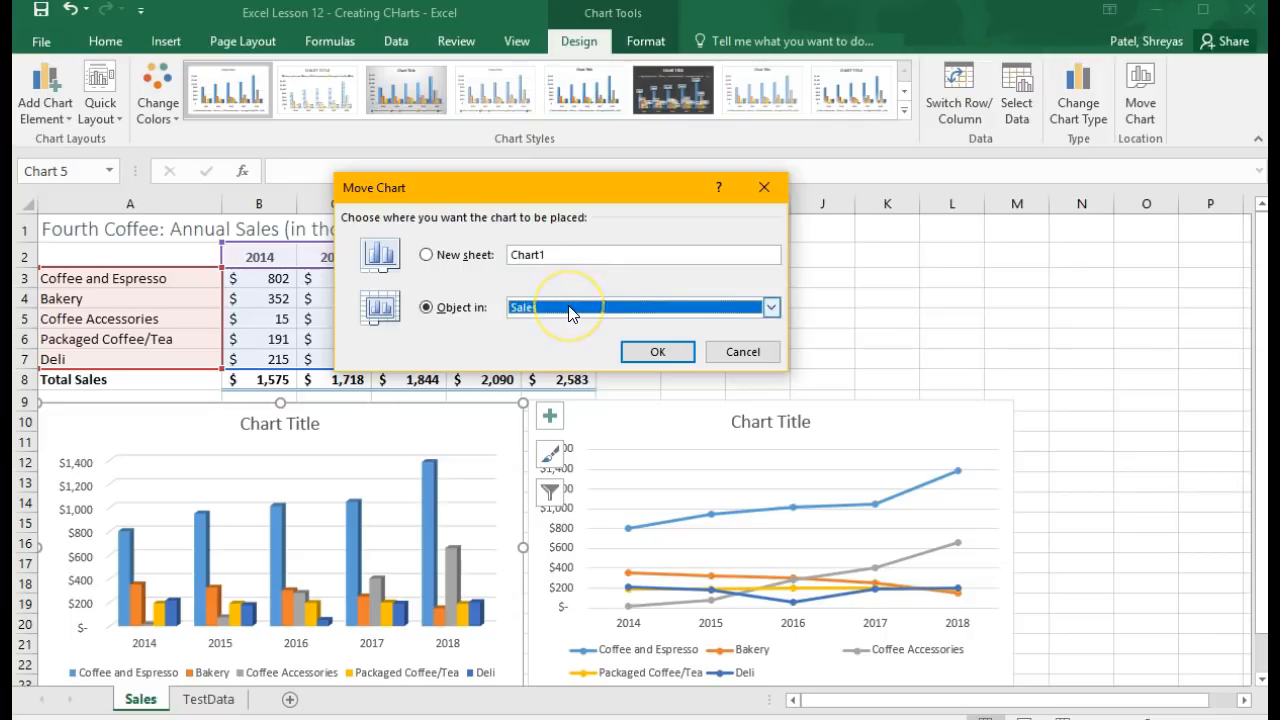
pyautogui.moveTo(561, 255); pyautogui.dragTo(471, 250)
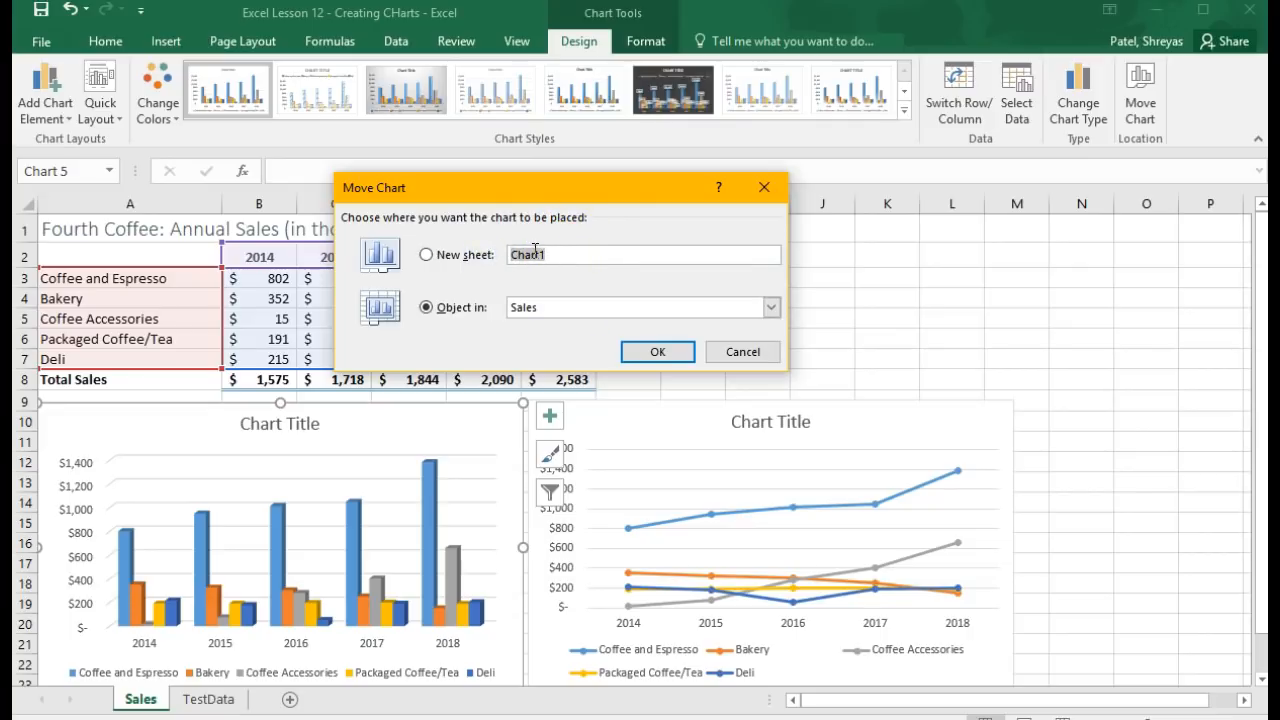
pyautogui.write('Column')
pyautogui.click(657, 352)
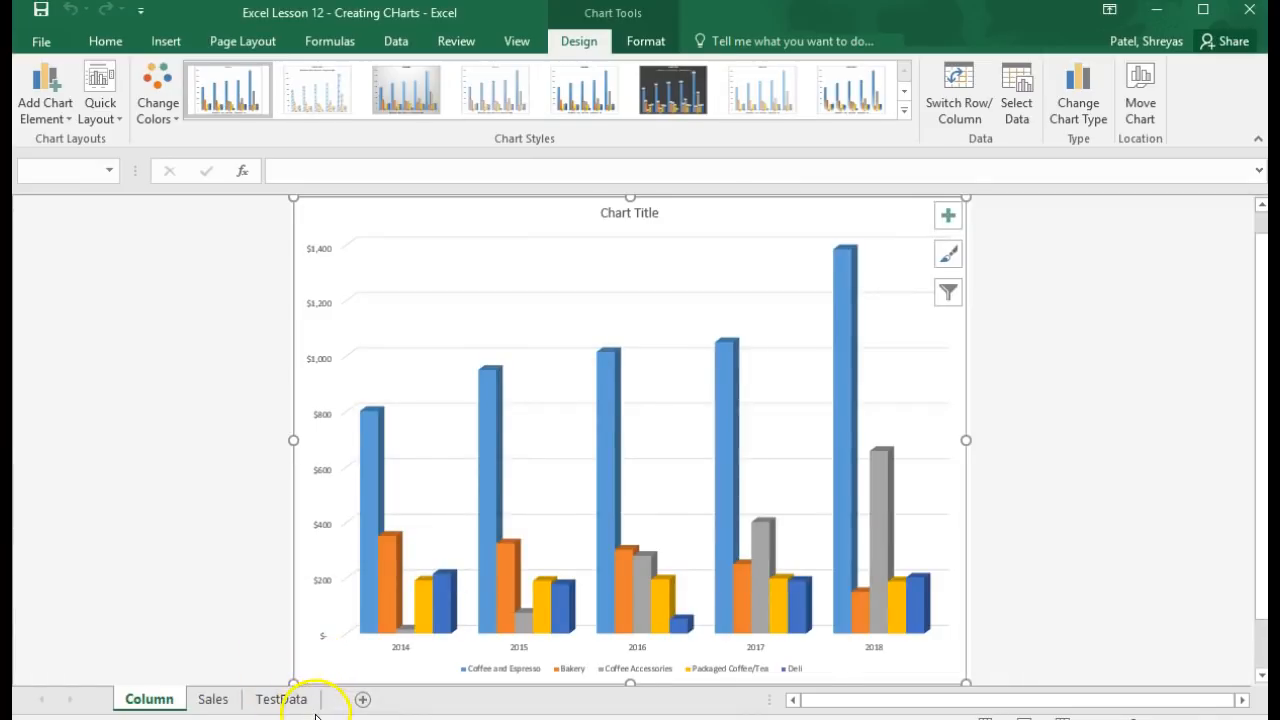
# Step: Return to the Sales worksheet and move its line chart to a new chart sheet named "Line with Markers"
pyautogui.click(213, 703)
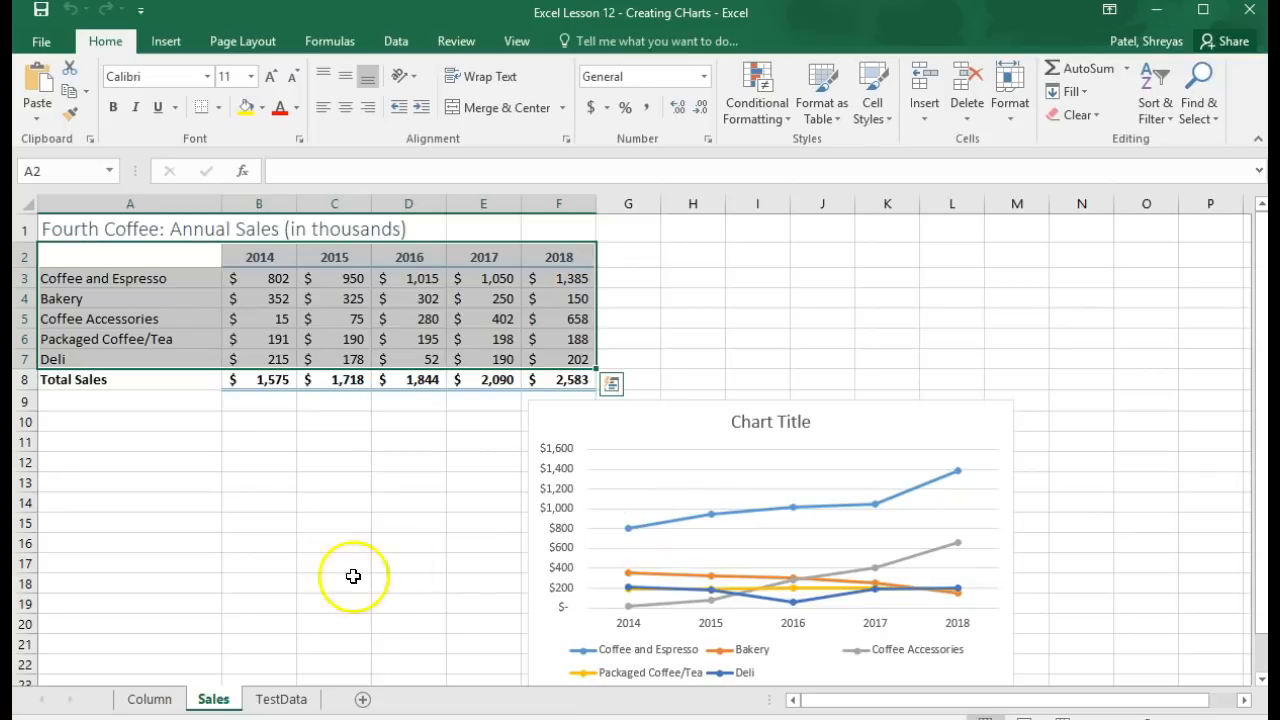
pyautogui.click(160, 700)
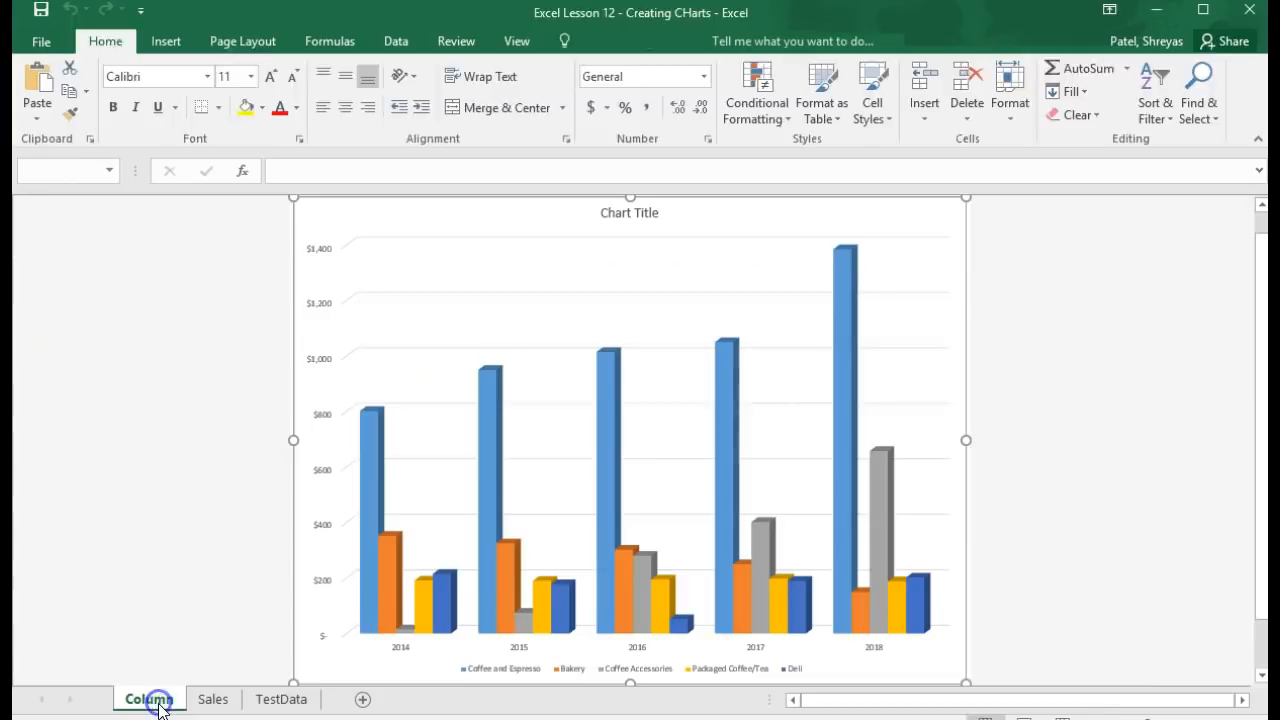
pyautogui.click(213, 700)
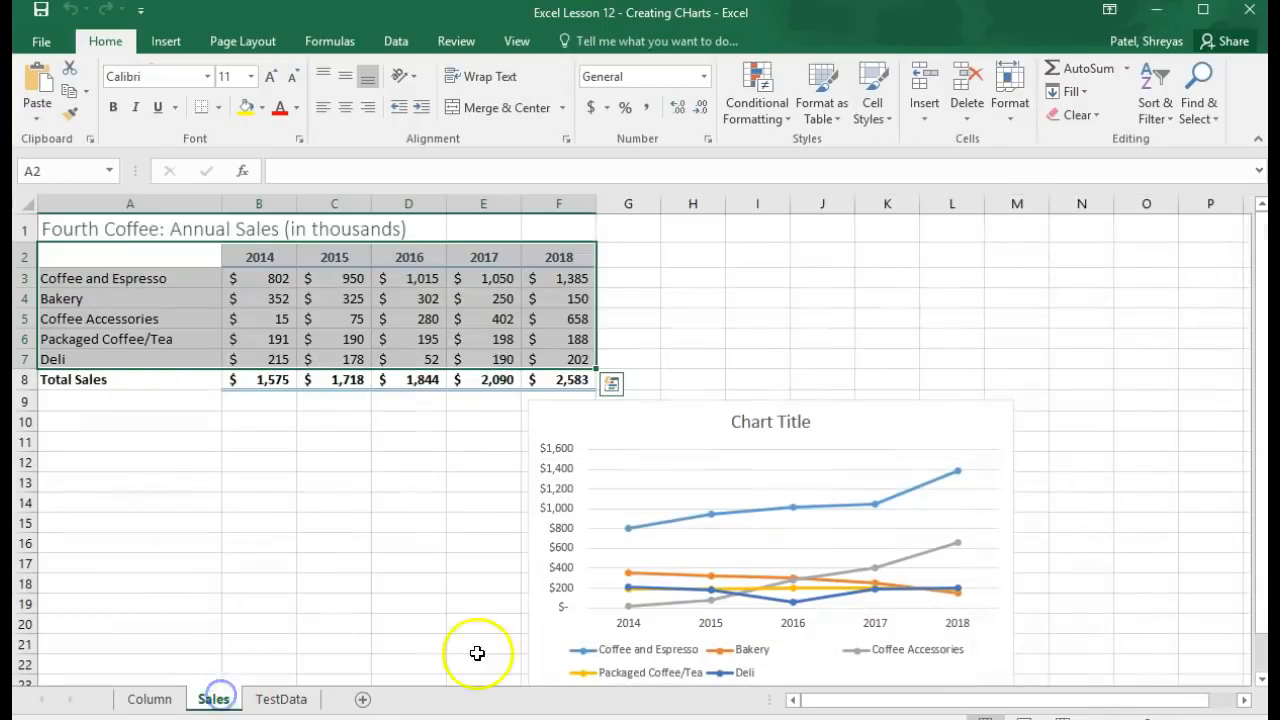
pyautogui.click(690, 478)
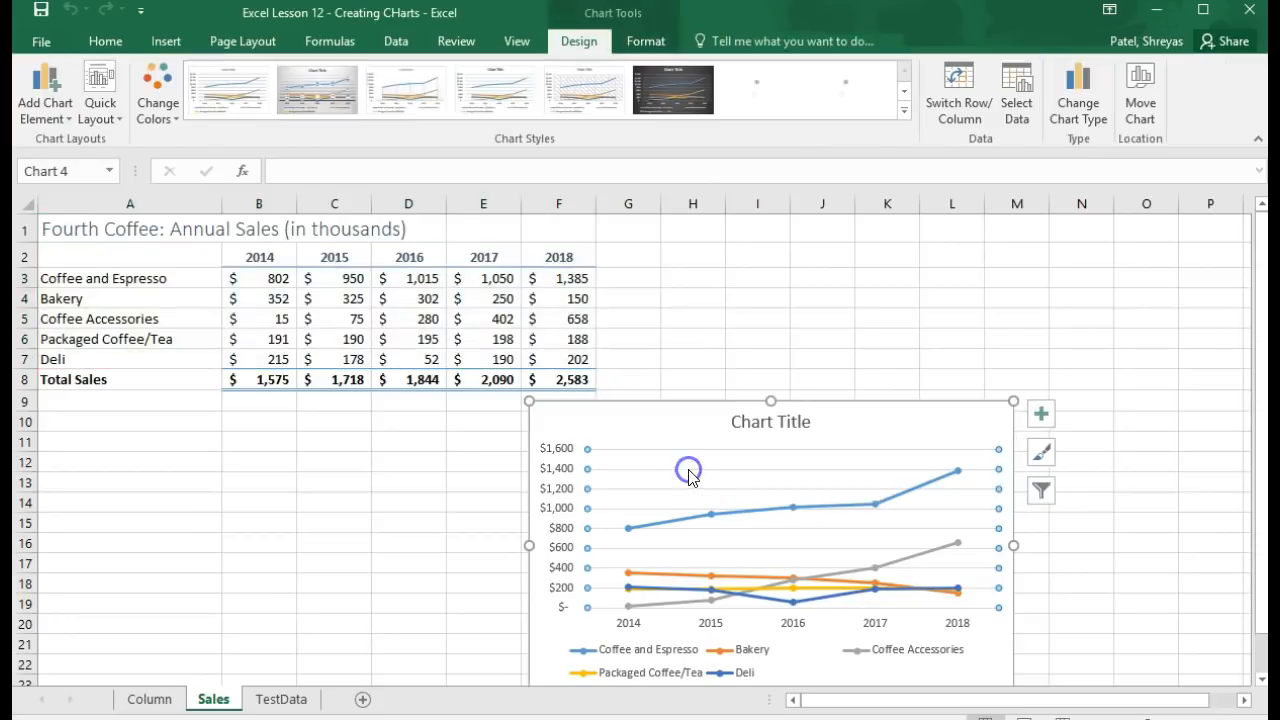
pyautogui.click(1146, 78)
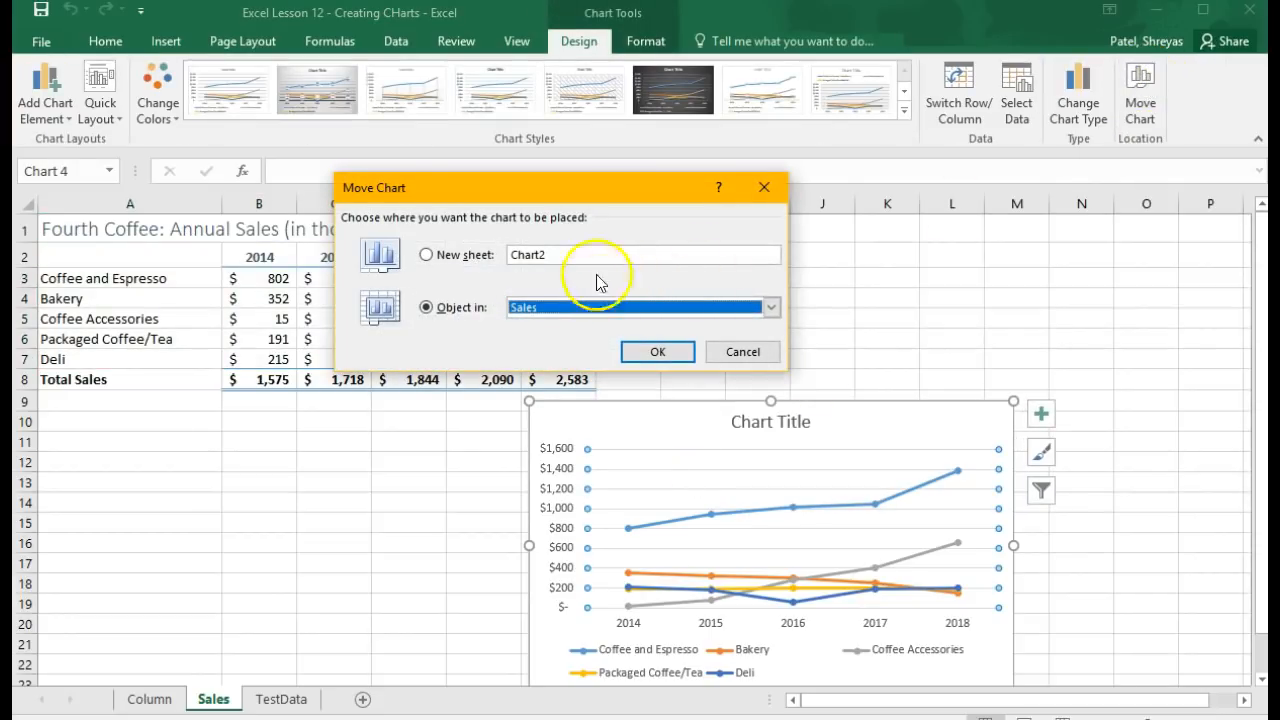
pyautogui.click(560, 254)
pyautogui.press('BackSpace')
pyautogui.press('BackSpace')
pyautogui.press('BackSpace')
pyautogui.press('BackSpace')
pyautogui.press('BackSpace')
pyautogui.press('BackSpace')
pyautogui.write('Line with Markers')
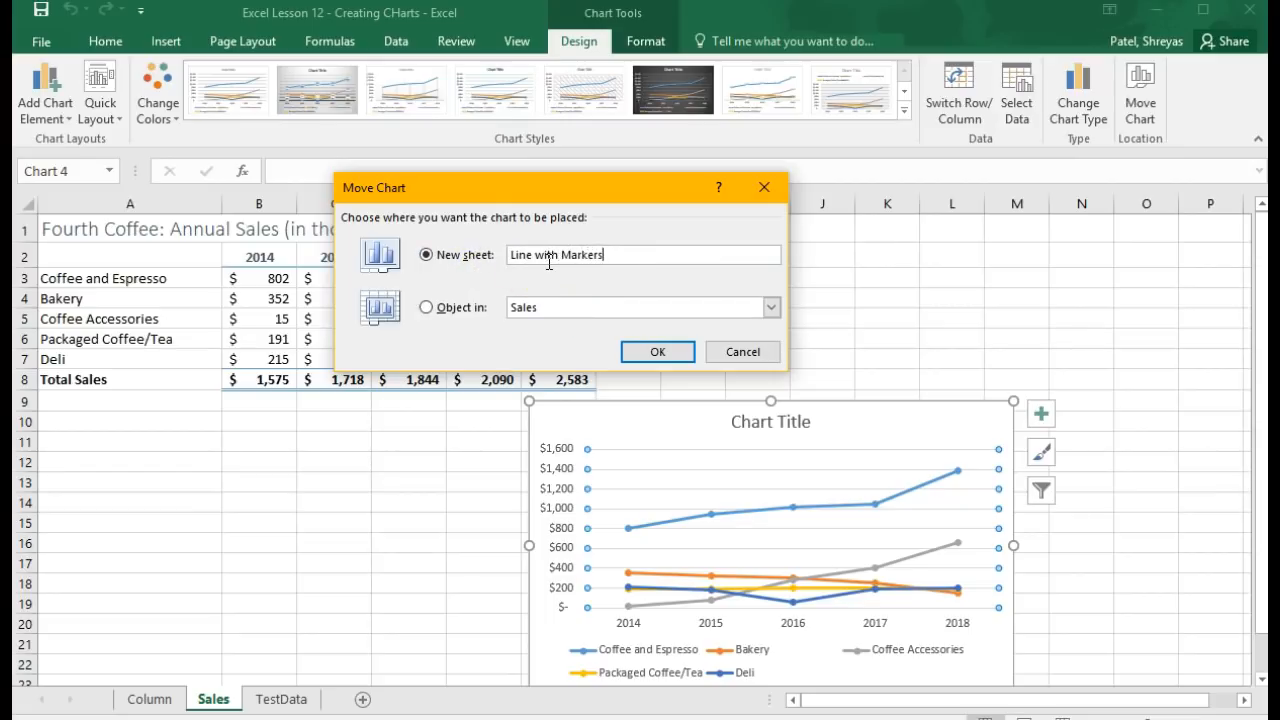
pyautogui.click(671, 356)
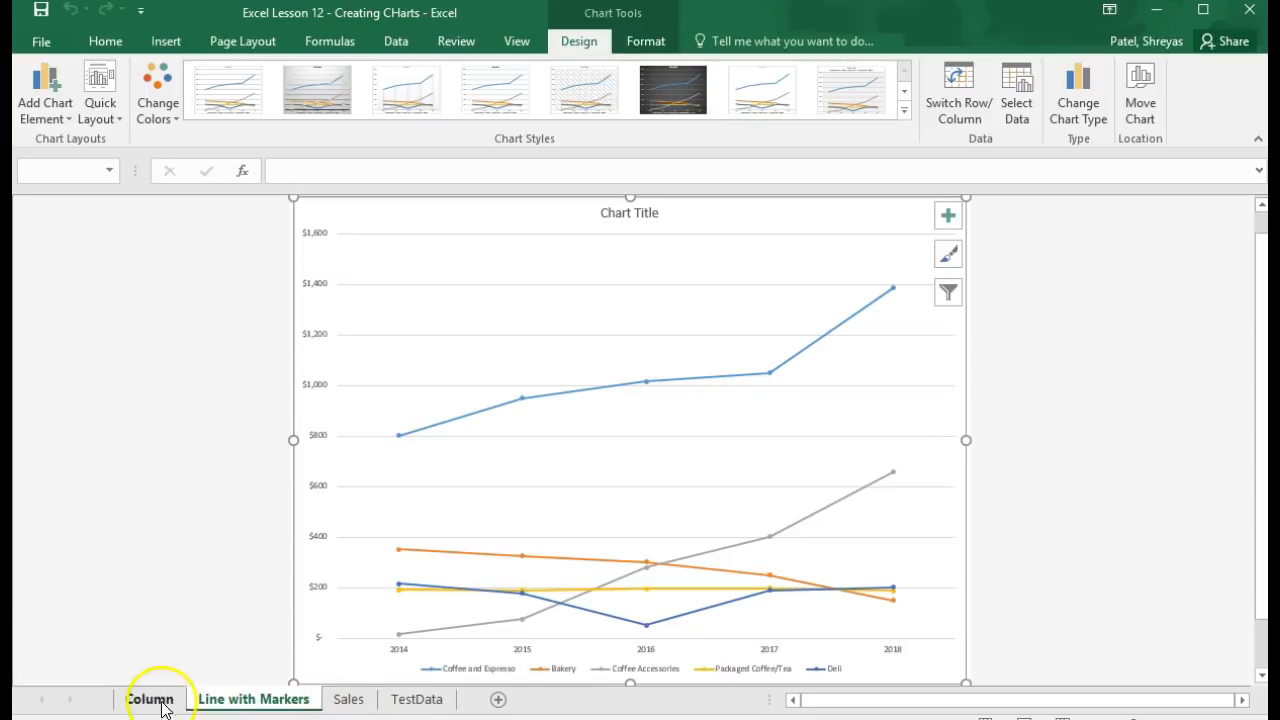
# Step: On the Sales worksheet, select the year headings and Coffee and Espresso row (A2:F3) and open the recommended charts for them
pyautogui.click(349, 699)
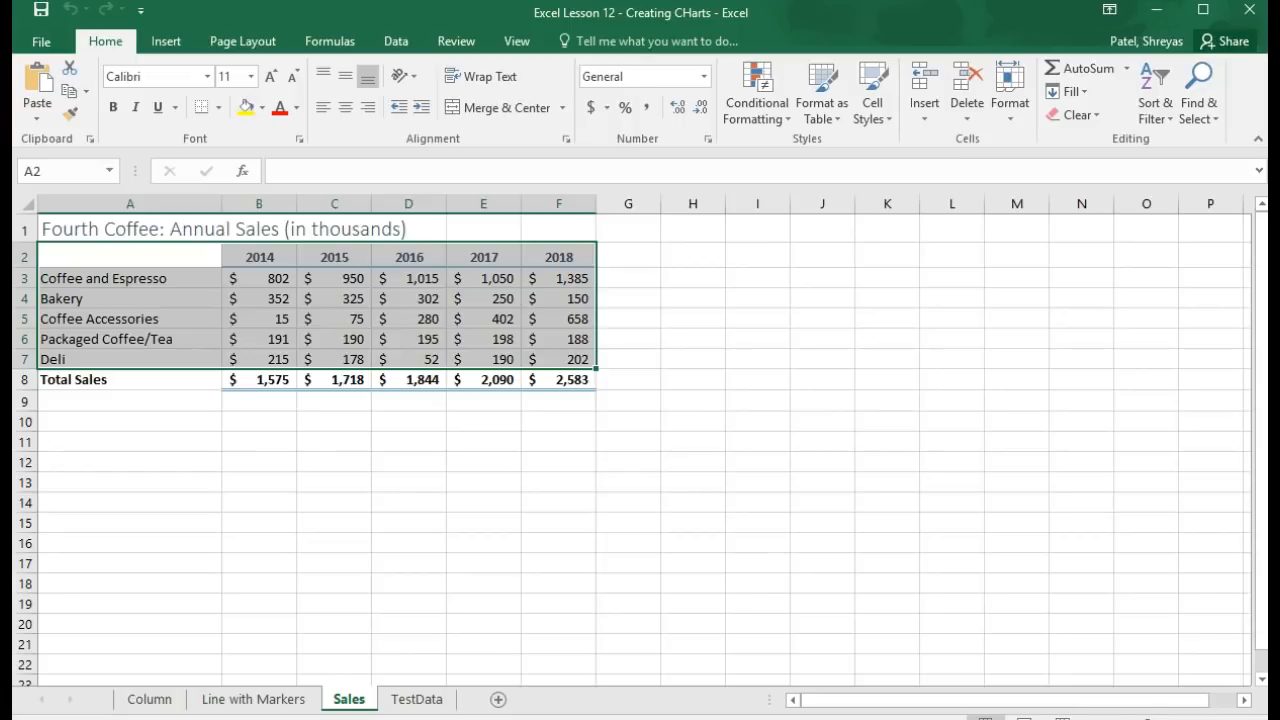
pyautogui.click(194, 523)
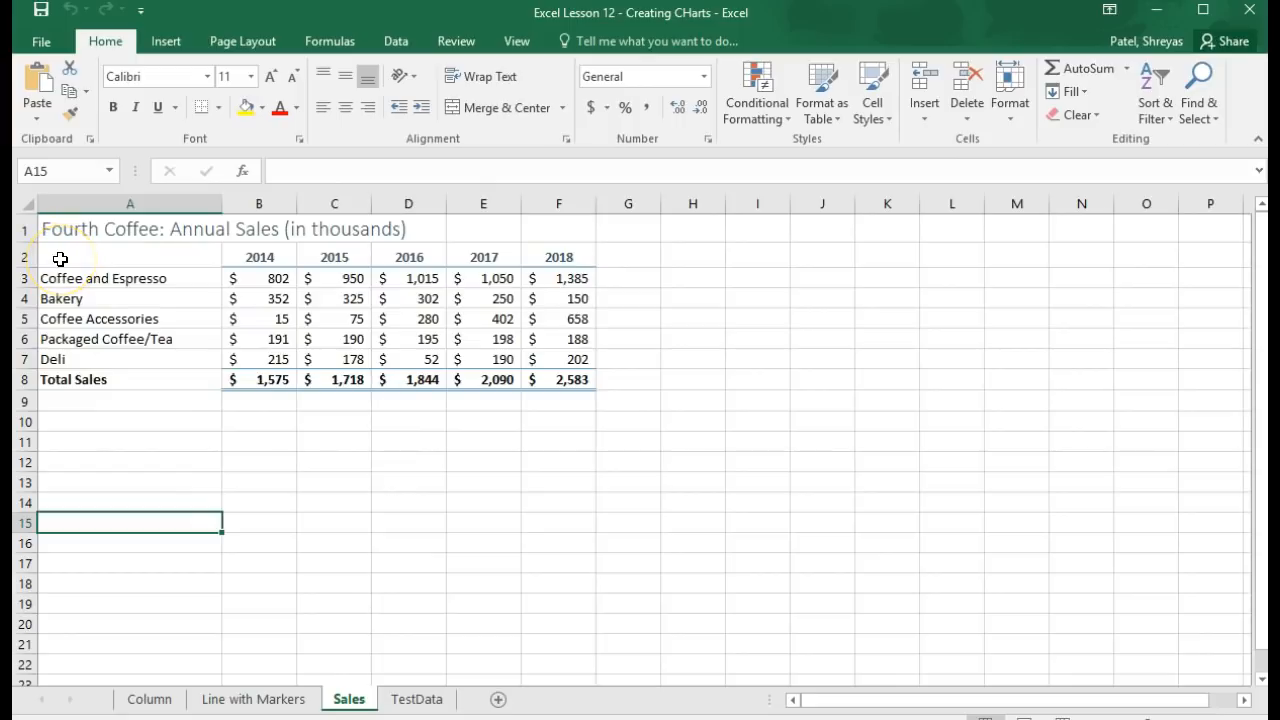
pyautogui.moveTo(60, 259); pyautogui.dragTo(575, 275)
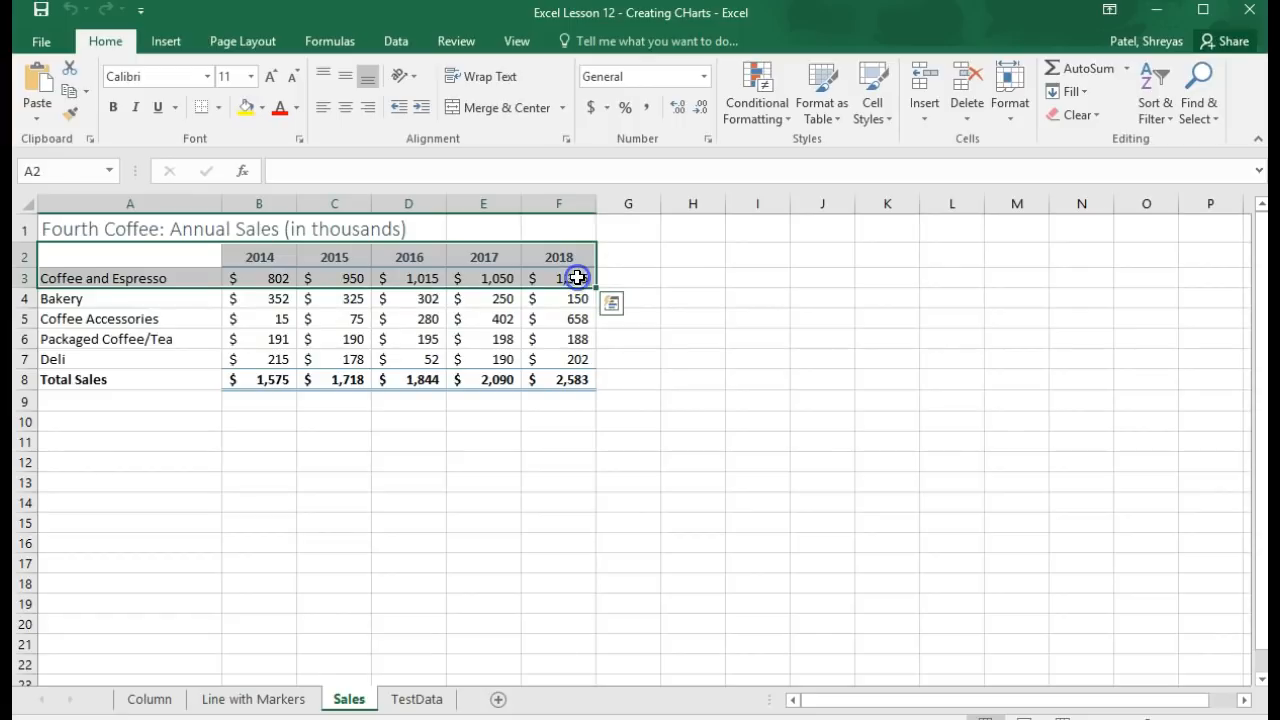
pyautogui.click(165, 46)
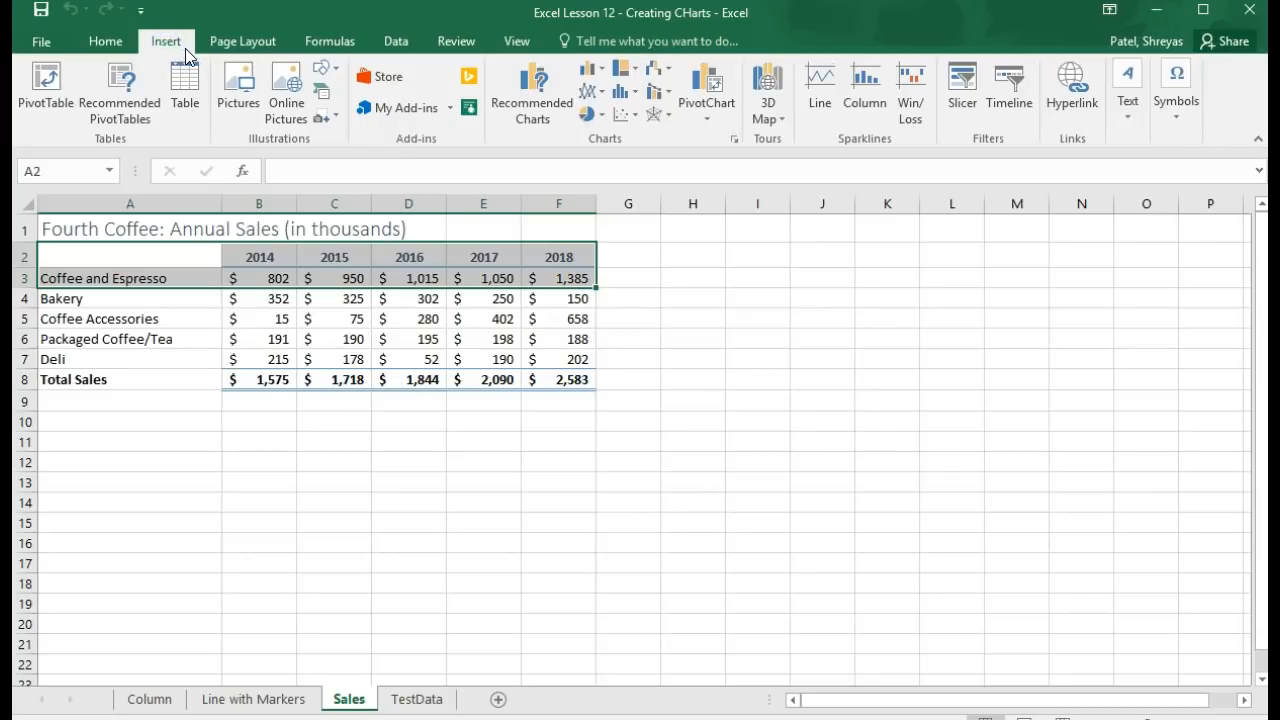
pyautogui.click(516, 85)
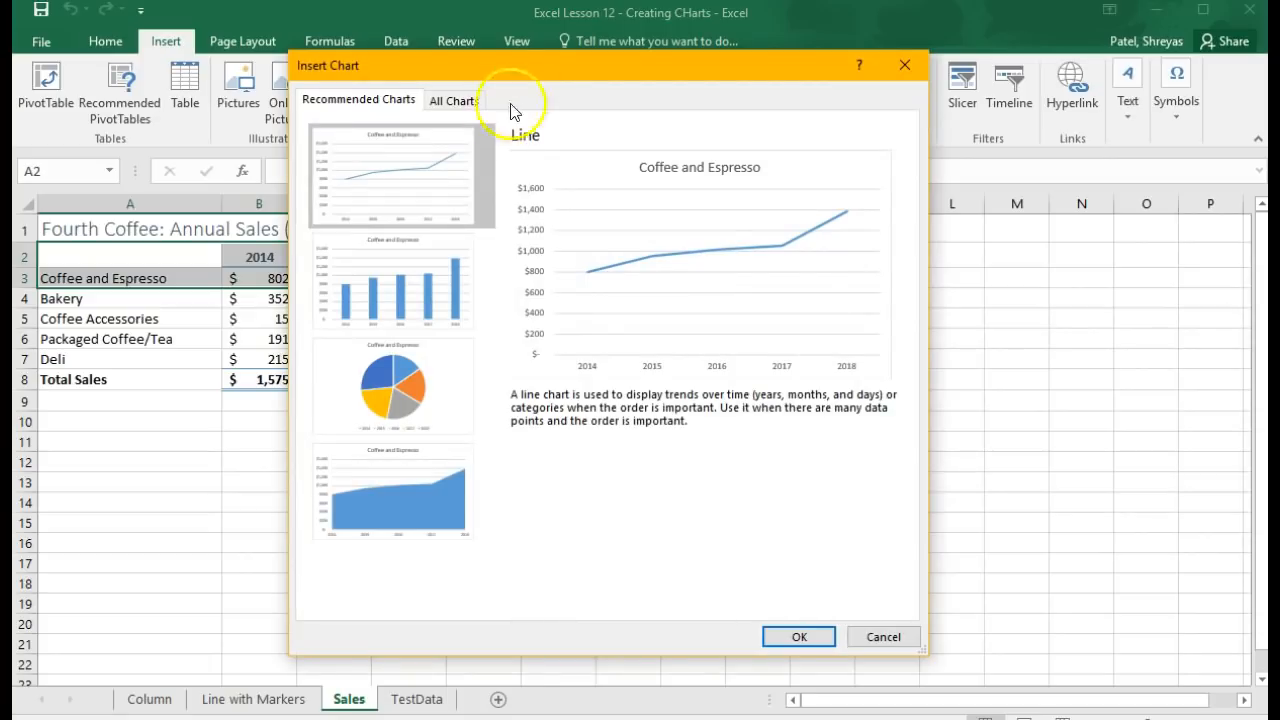
# Step: Preview the recommended column, pie and stacked area charts for Coffee and Espresso, and insert the recommended line chart
pyautogui.click(403, 225)
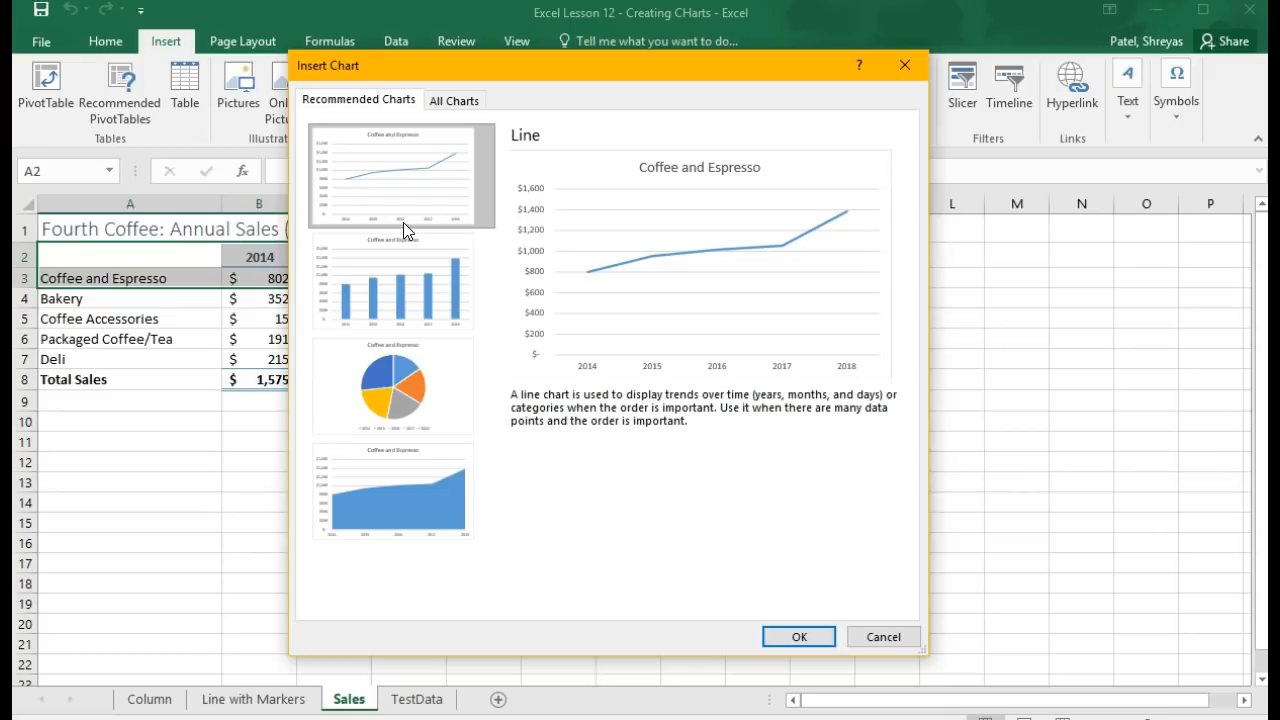
pyautogui.click(425, 268)
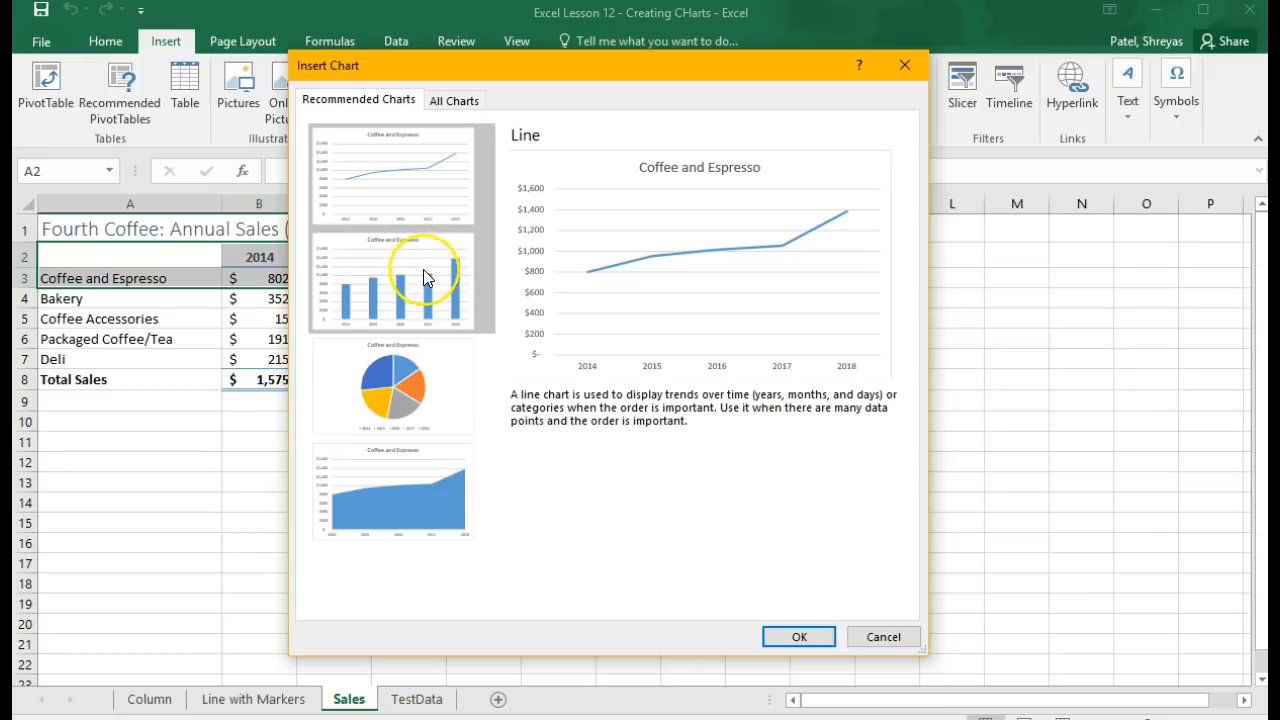
pyautogui.click(422, 180)
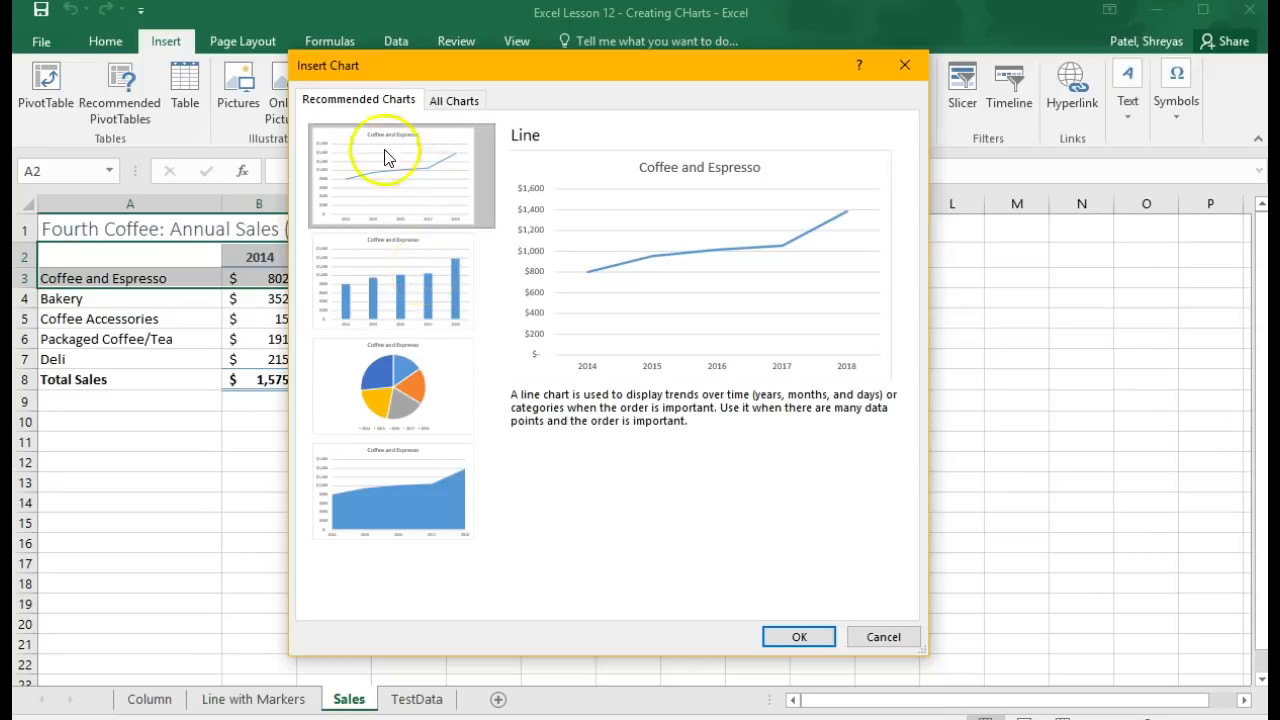
pyautogui.click(454, 284)
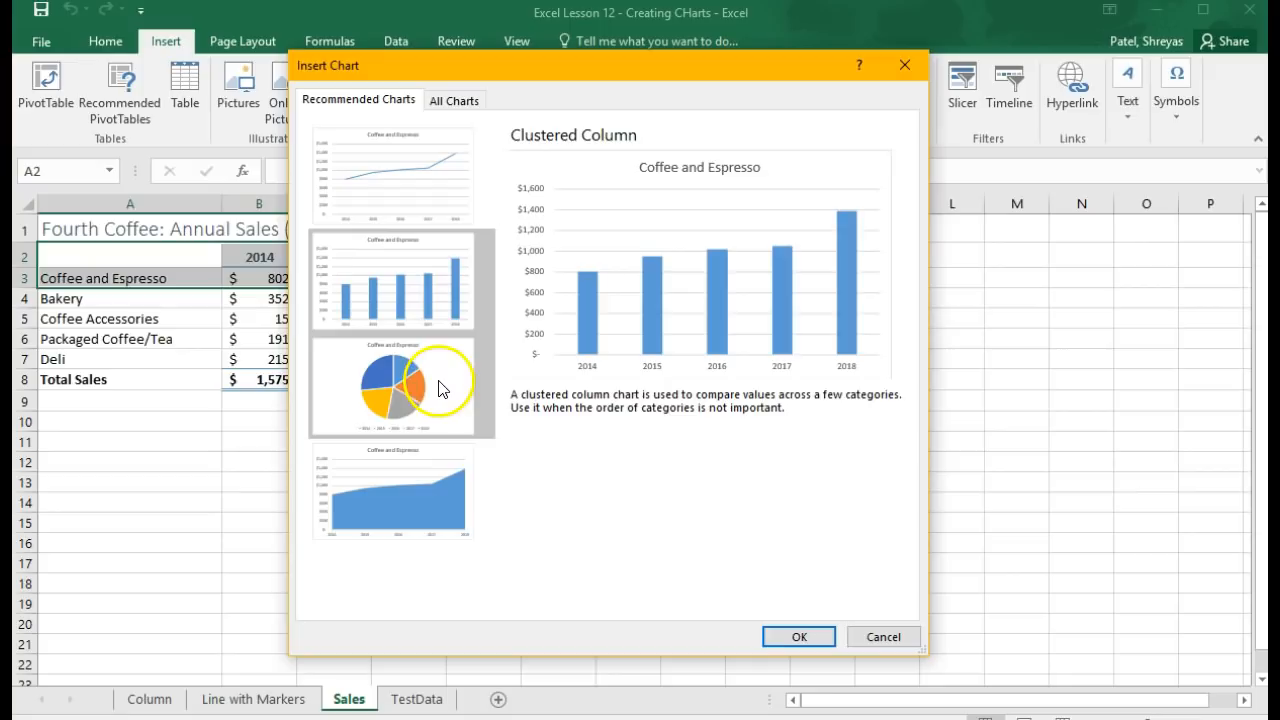
pyautogui.click(416, 392)
pyautogui.click(401, 513)
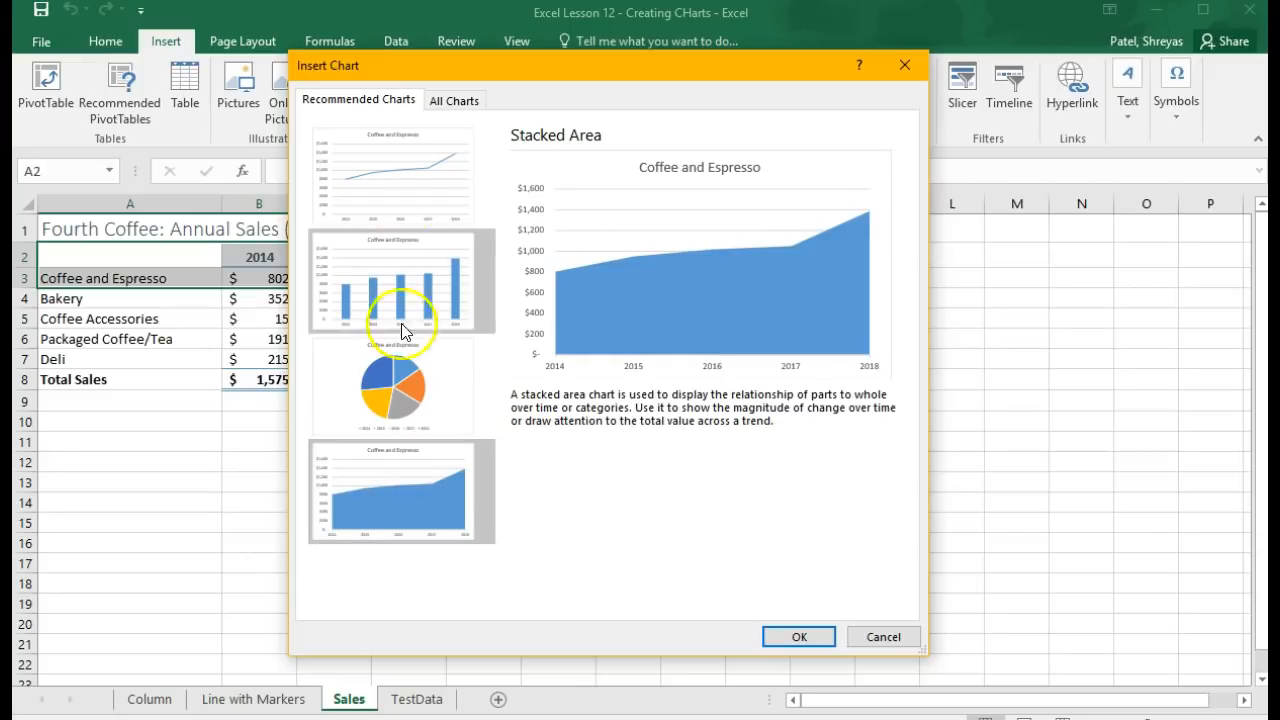
pyautogui.click(401, 203)
pyautogui.click(403, 203)
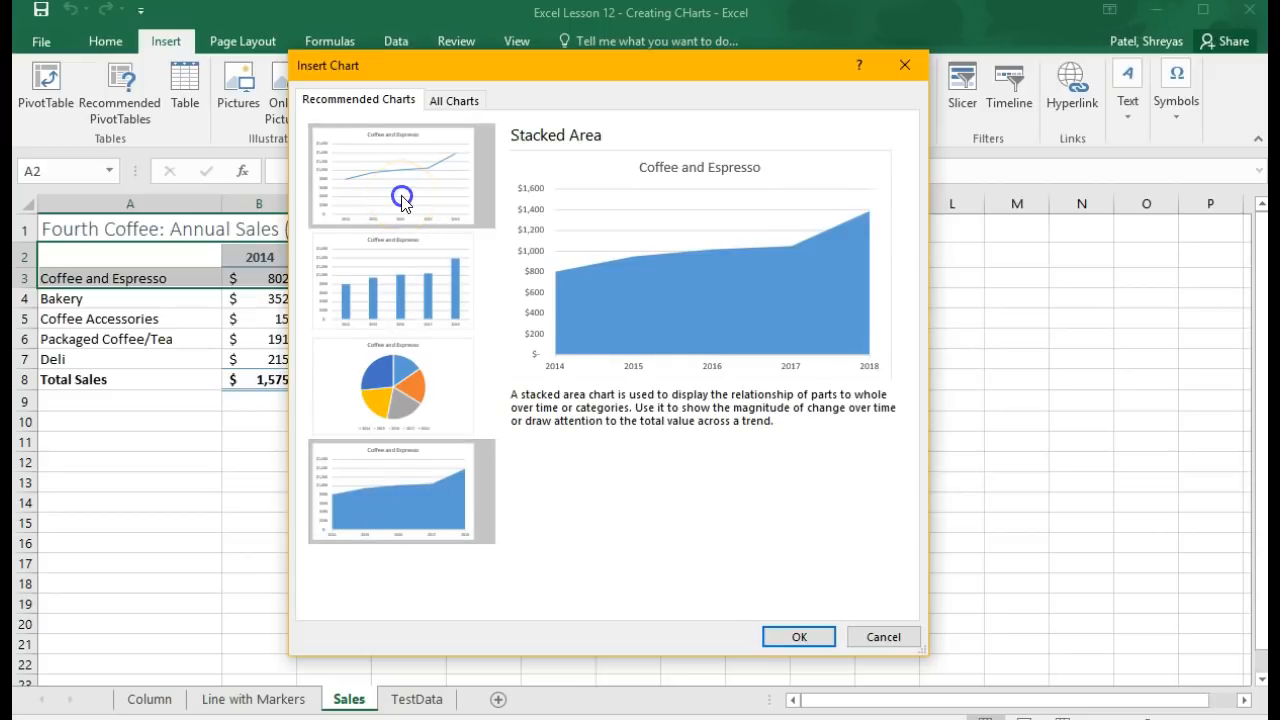
pyautogui.click(823, 637)
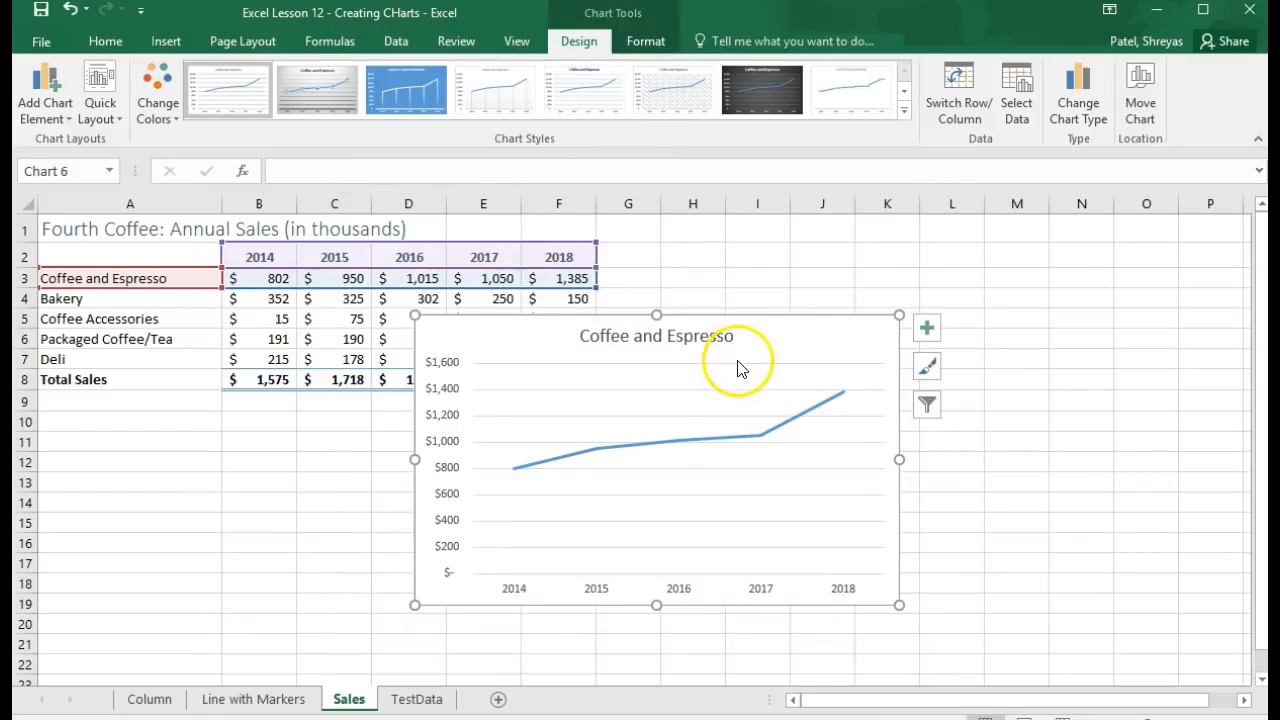
# Step: Move the Coffee and Espresso line chart to a new chart sheet named "Total Line"
pyautogui.click(1144, 82)
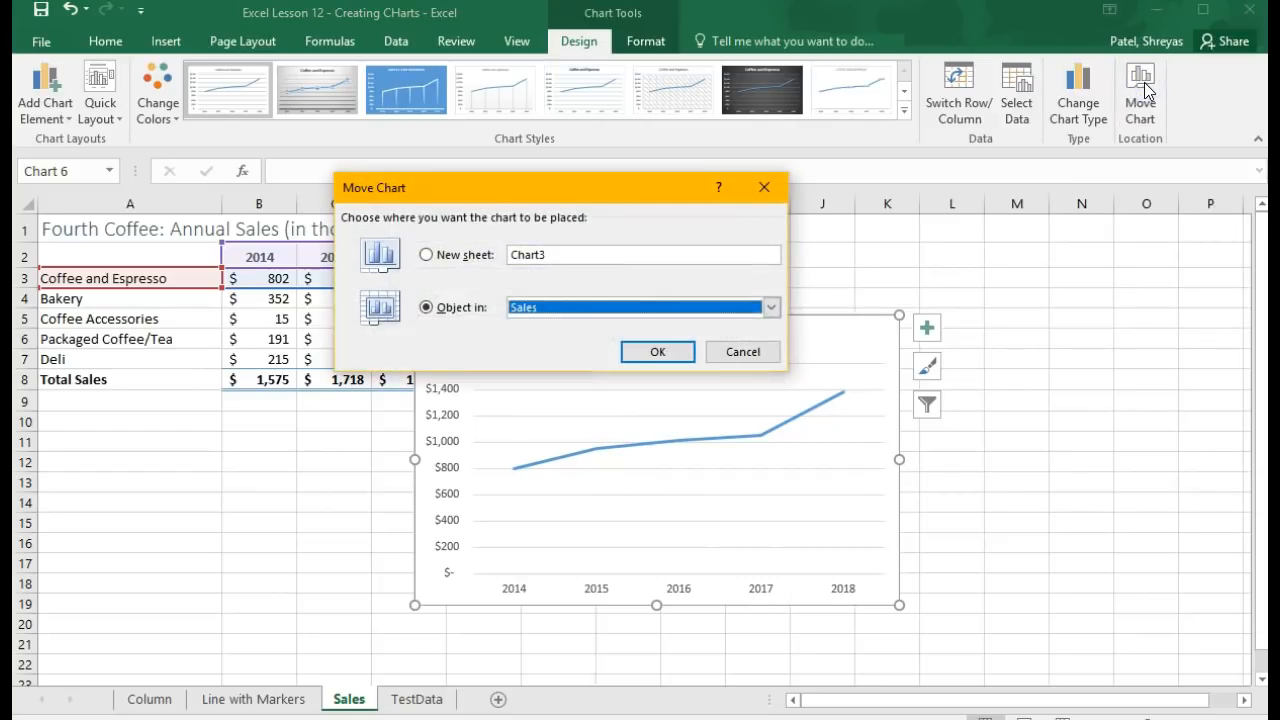
pyautogui.click(564, 255)
pyautogui.doubleClick(564, 255)
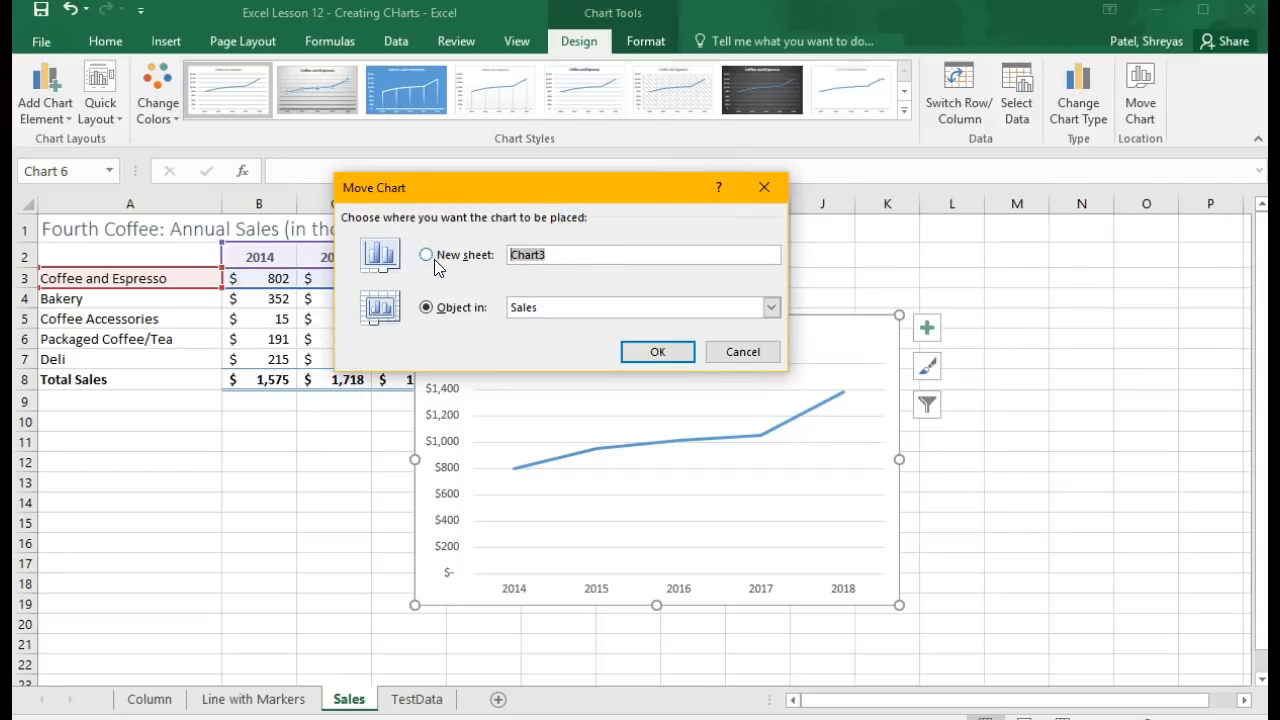
pyautogui.write('Total Line')
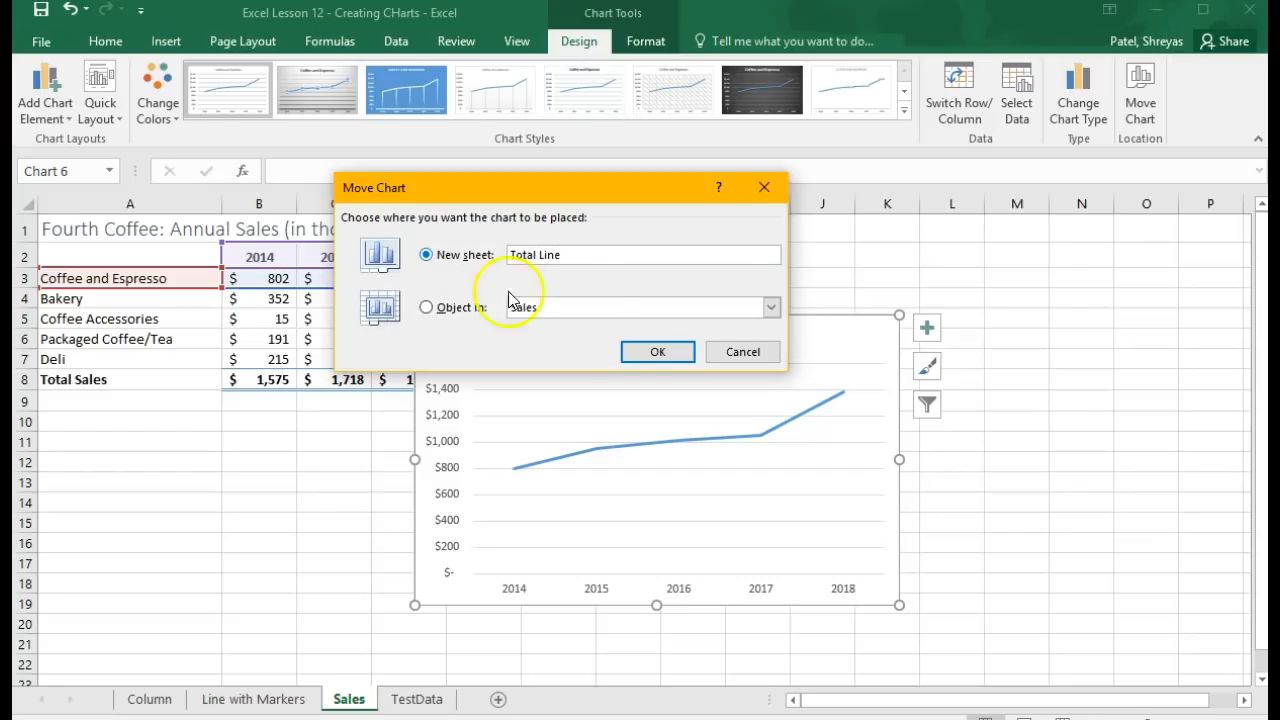
pyautogui.click(652, 352)
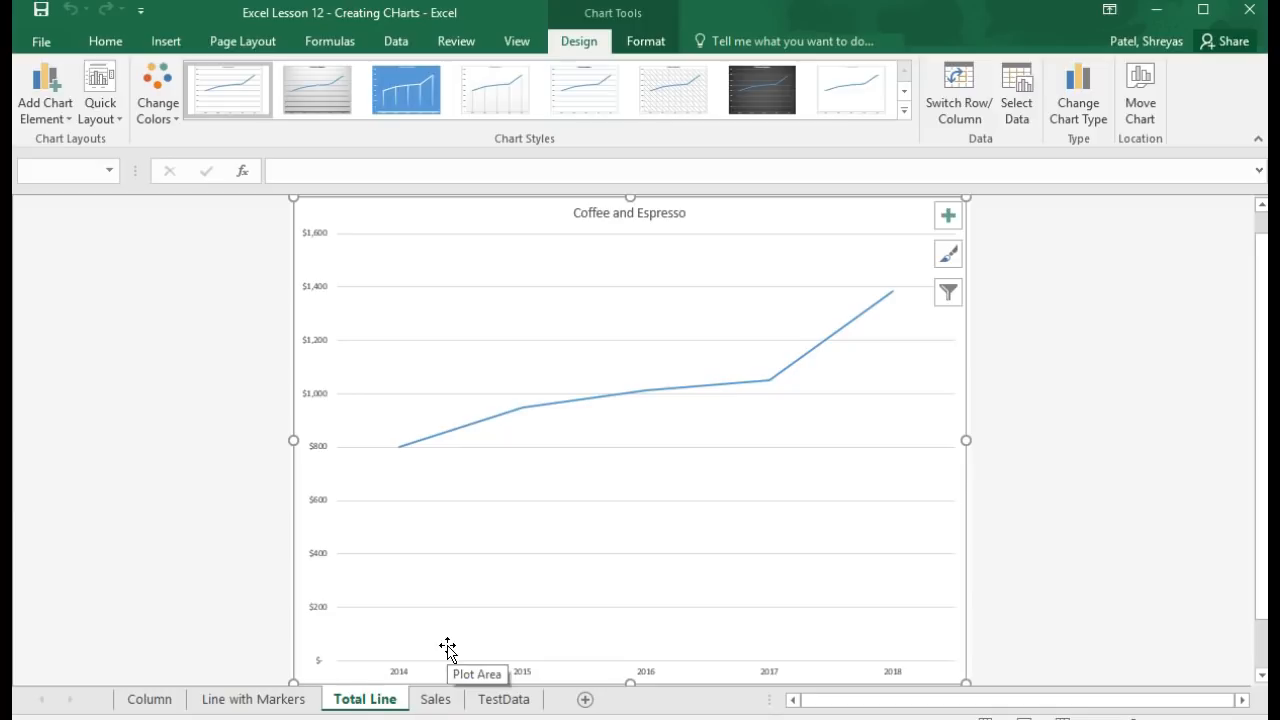
# Step: On the Sales worksheet, insert a 3-D clustered bar chart from A2:F7 and place it directly beneath the table
pyautogui.click(436, 699)
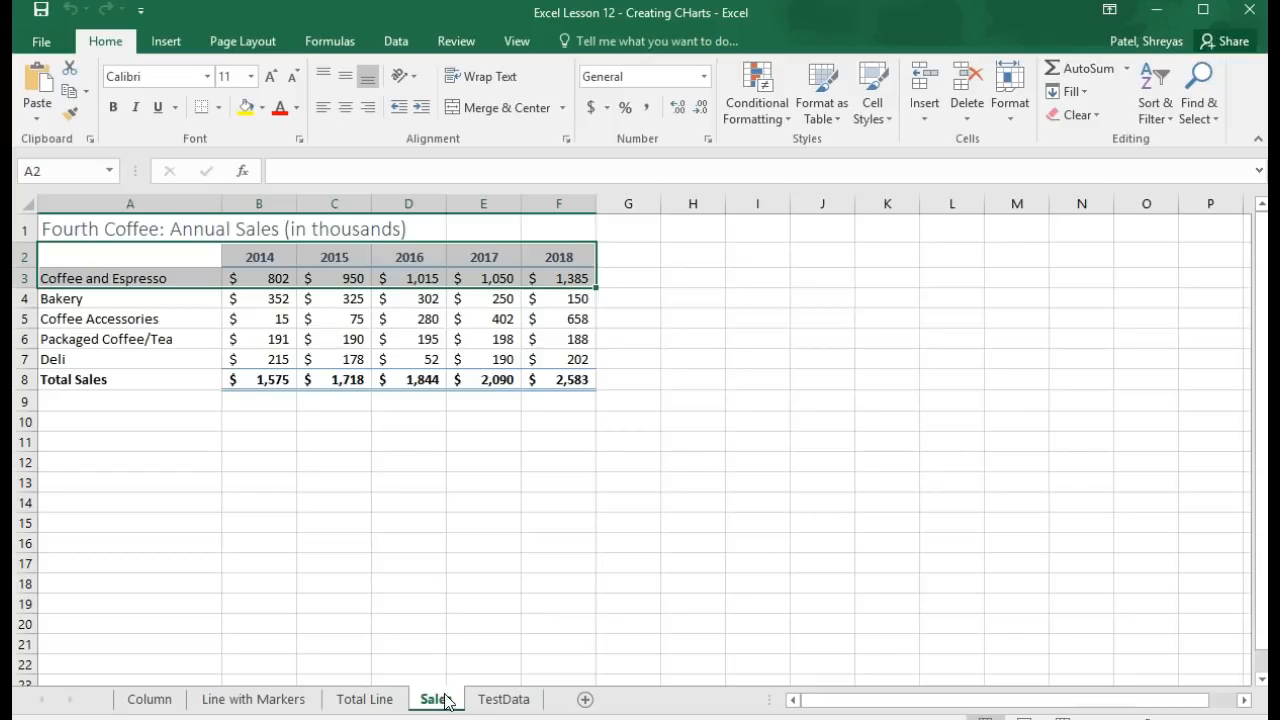
pyautogui.click(97, 249)
pyautogui.moveTo(69, 251); pyautogui.dragTo(557, 353)
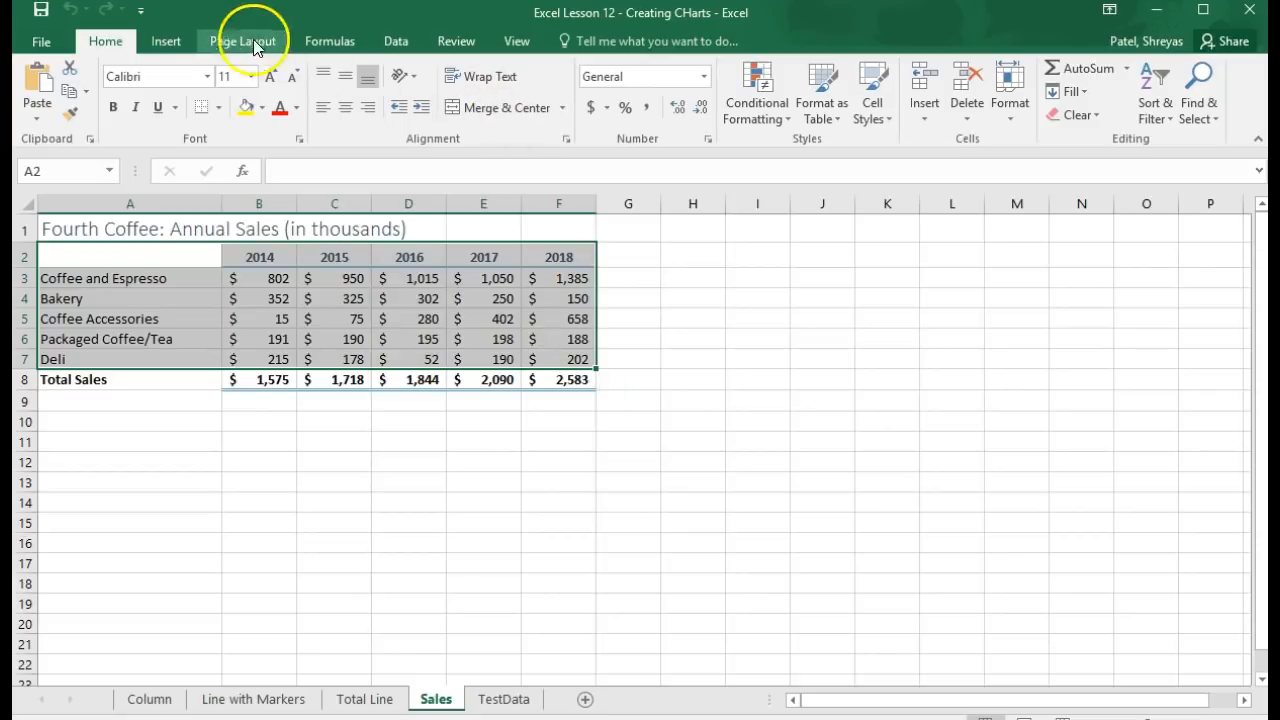
pyautogui.click(174, 42)
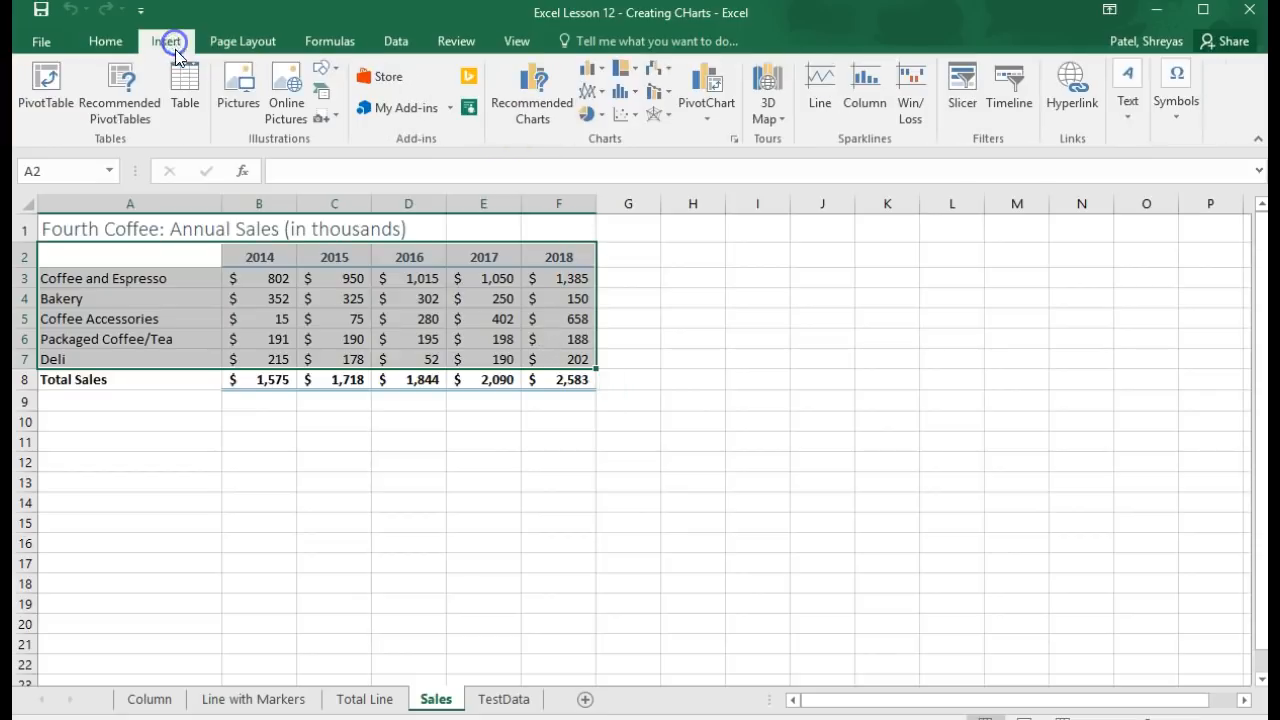
pyautogui.click(600, 66)
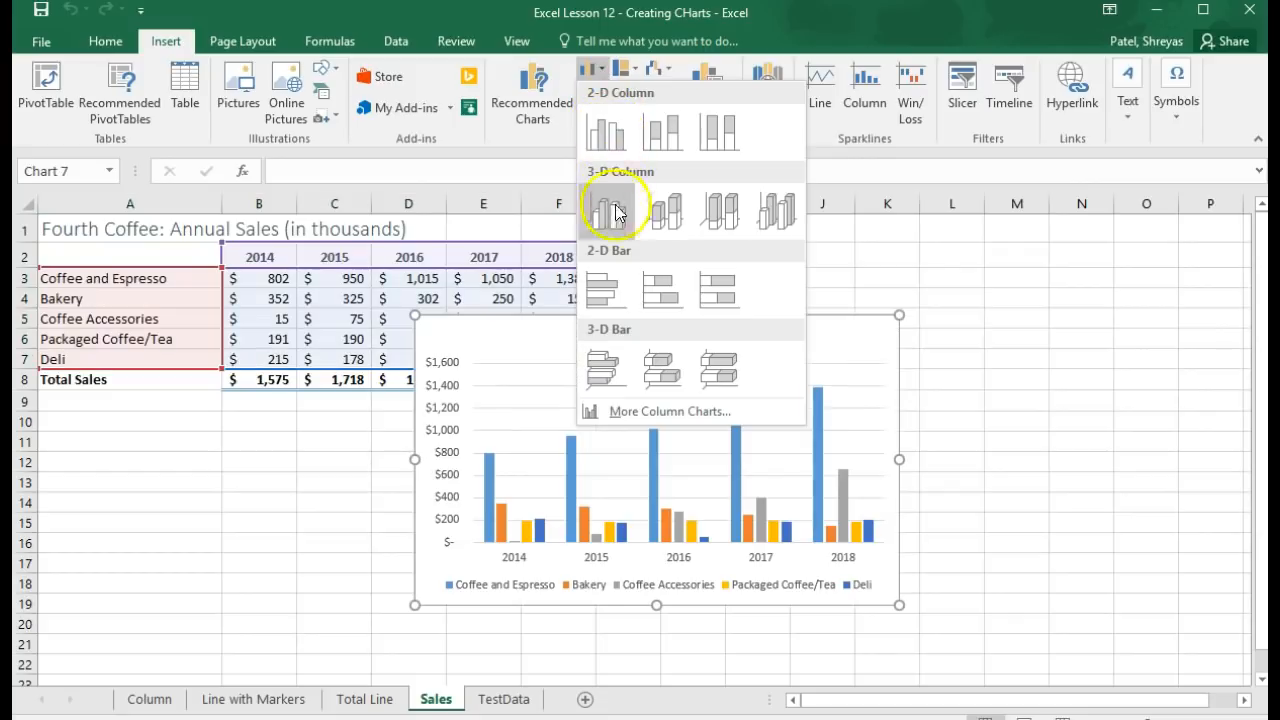
pyautogui.click(613, 372)
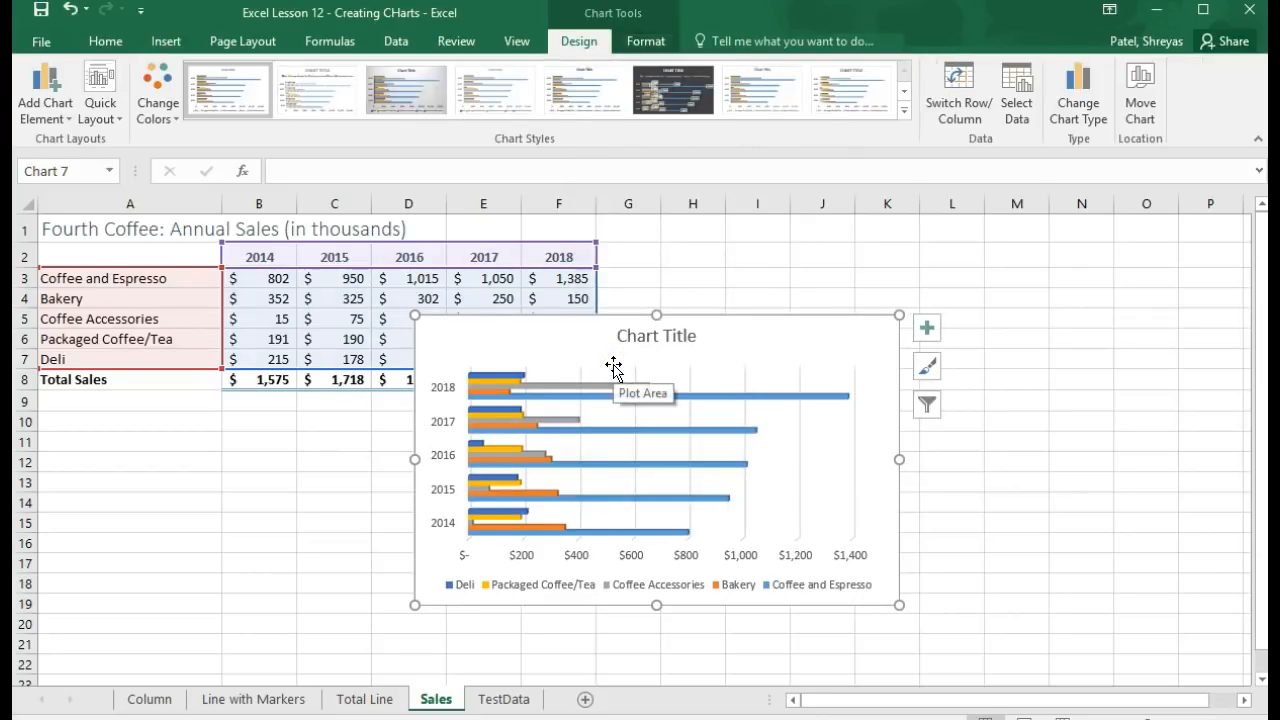
pyautogui.moveTo(749, 337); pyautogui.dragTo(349, 405)
pyautogui.click(635, 518)
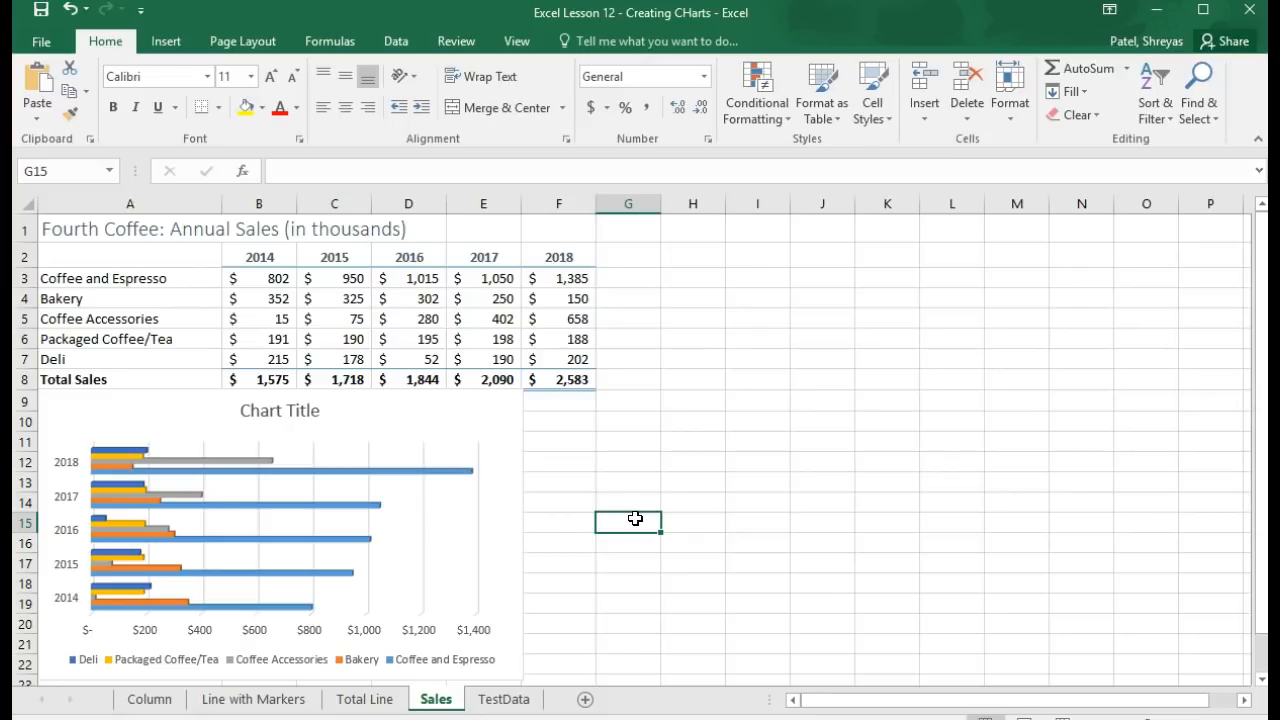
# Step: Insert a 3-D stacked bar chart from A2:F7 and place it beside the clustered bar chart
pyautogui.moveTo(58, 259)
pyautogui.mouseDown()
pyautogui.moveTo(580, 337)
pyautogui.moveTo(577, 358)
pyautogui.mouseUp()
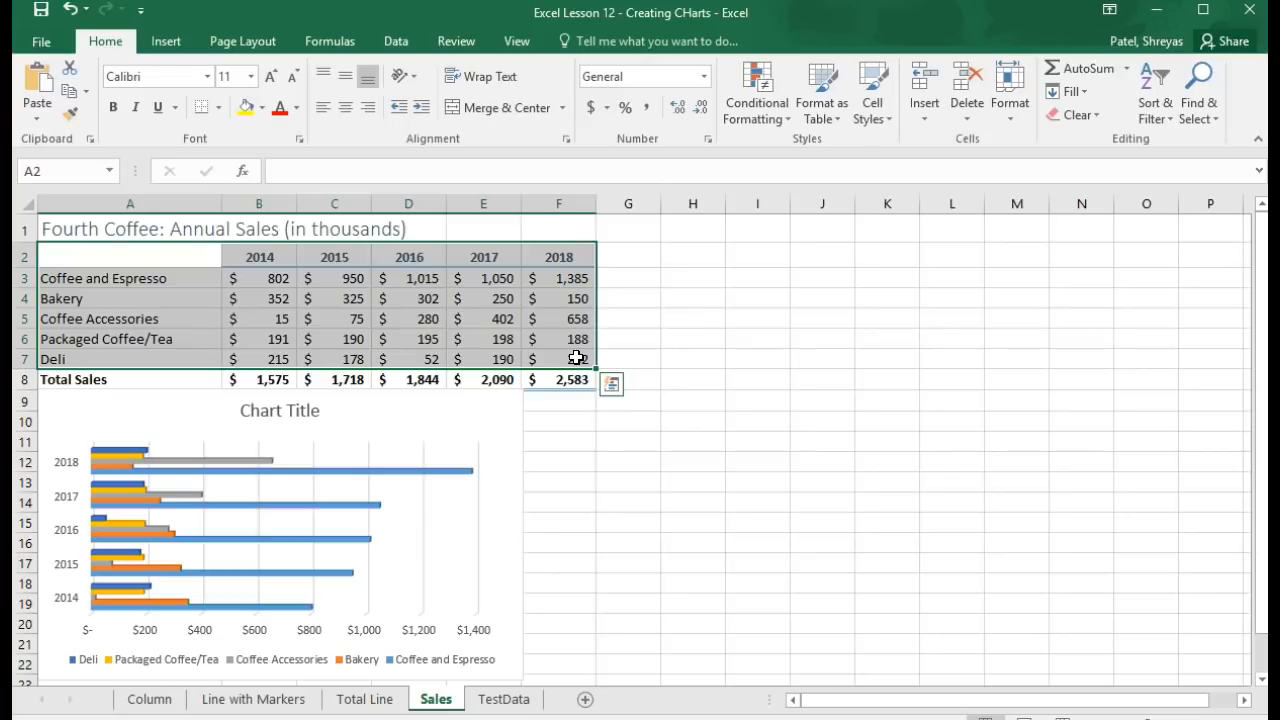
pyautogui.click(167, 50)
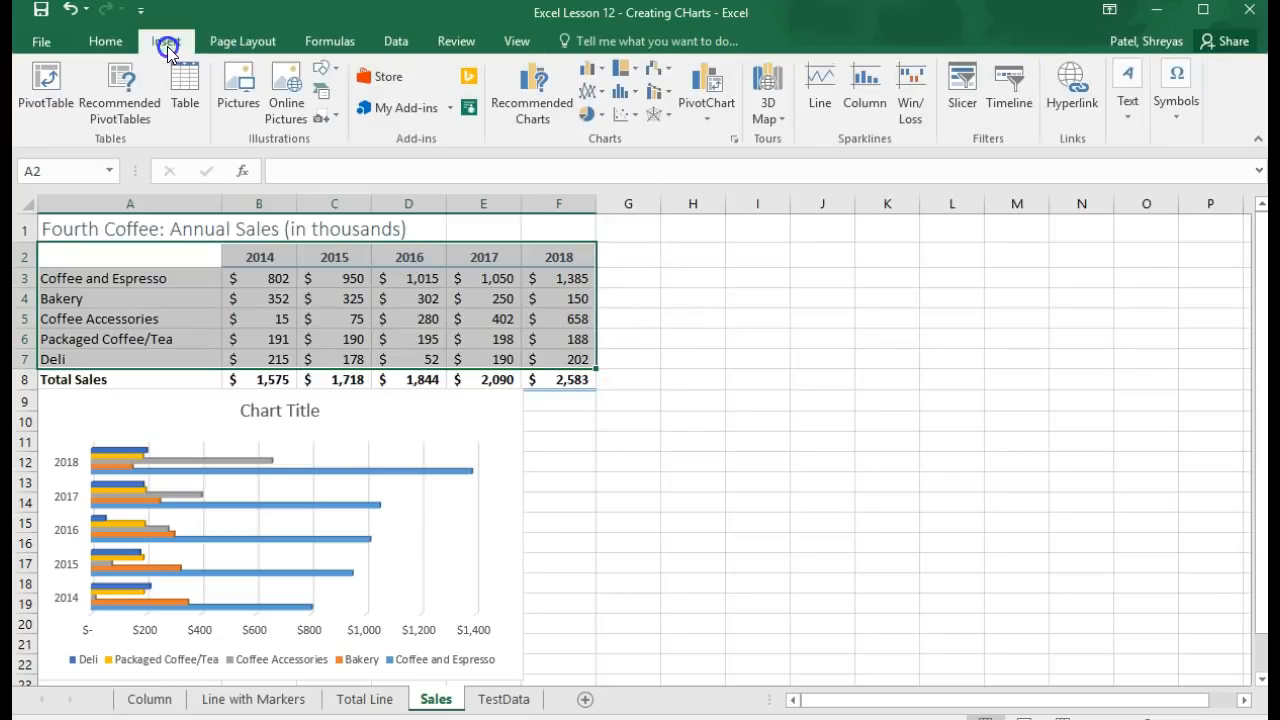
pyautogui.click(603, 72)
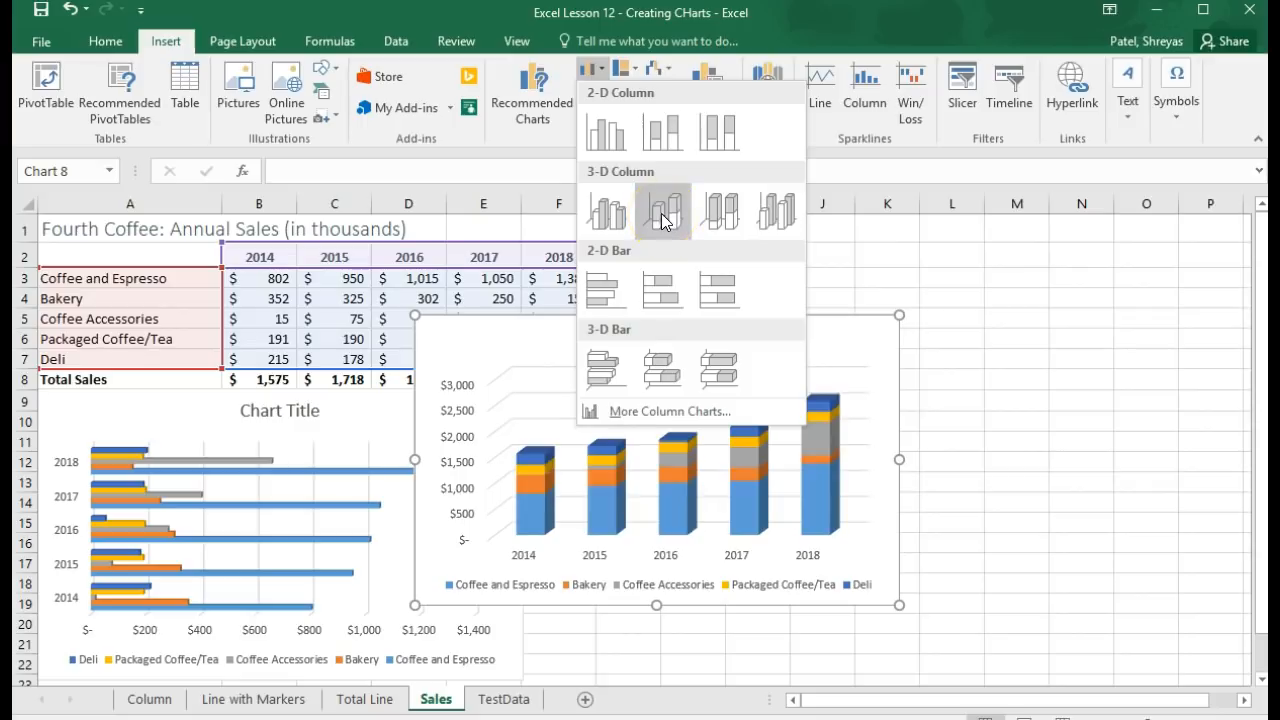
pyautogui.click(650, 364)
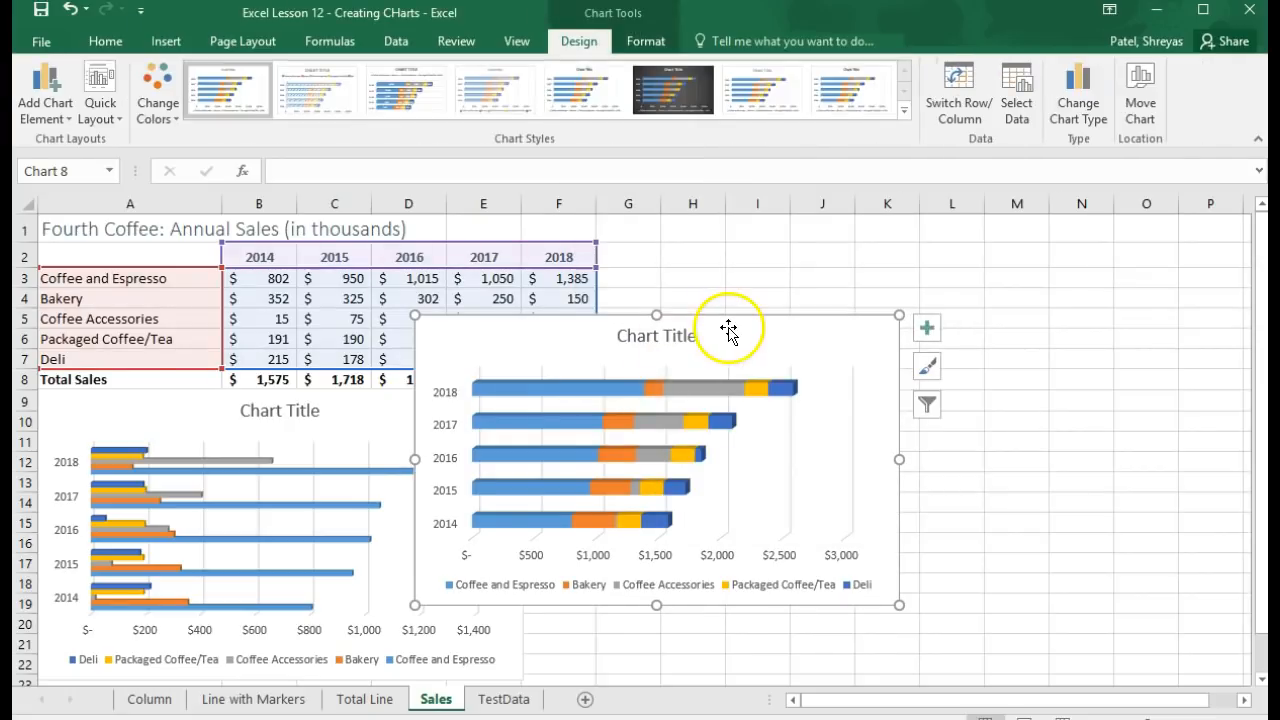
pyautogui.moveTo(724, 331); pyautogui.dragTo(834, 401)
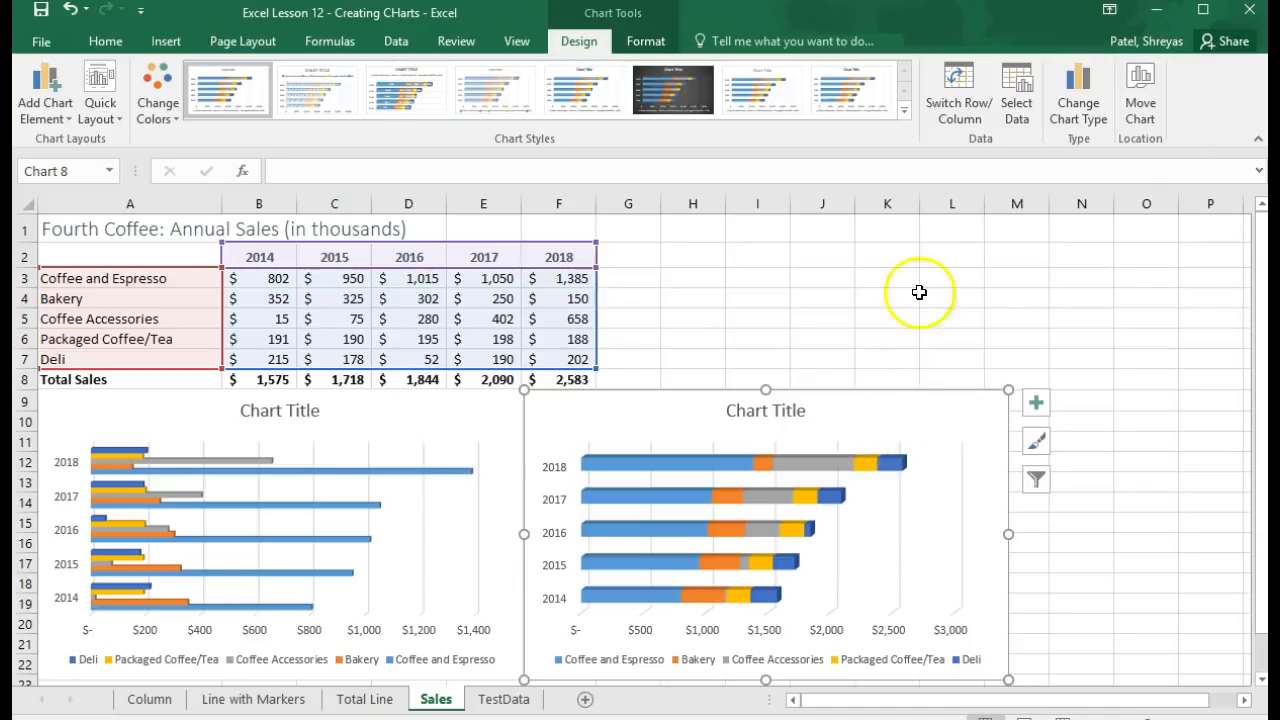
# Step: Move the stacked bar chart from the Sales worksheet to a new chart sheet named "Stacked Bar"
pyautogui.click(905, 348)
pyautogui.click(902, 424)
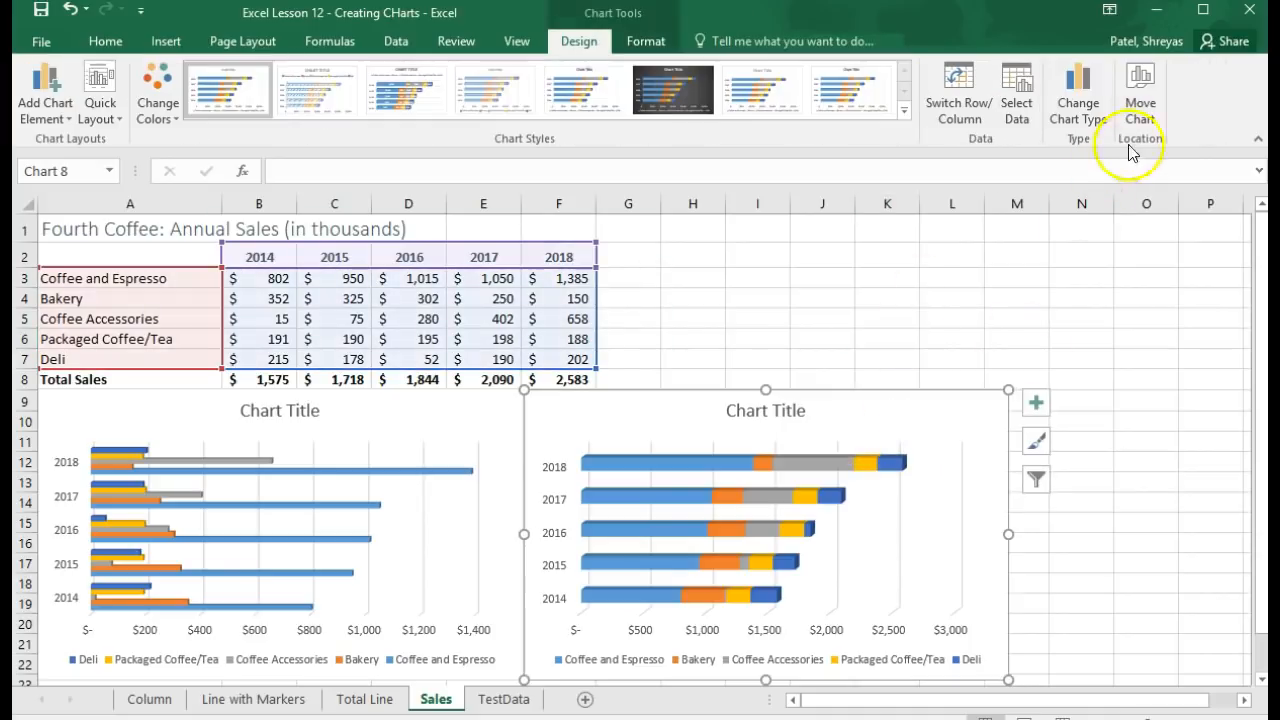
pyautogui.click(1147, 91)
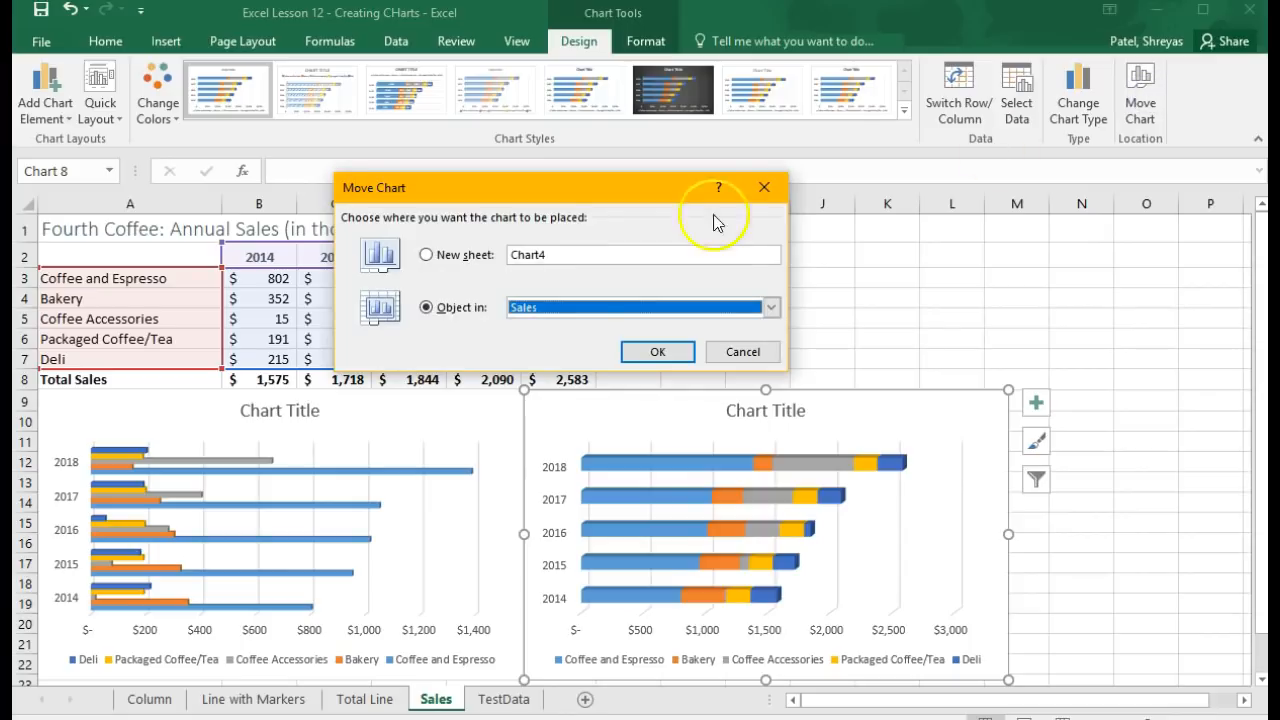
pyautogui.click(548, 255)
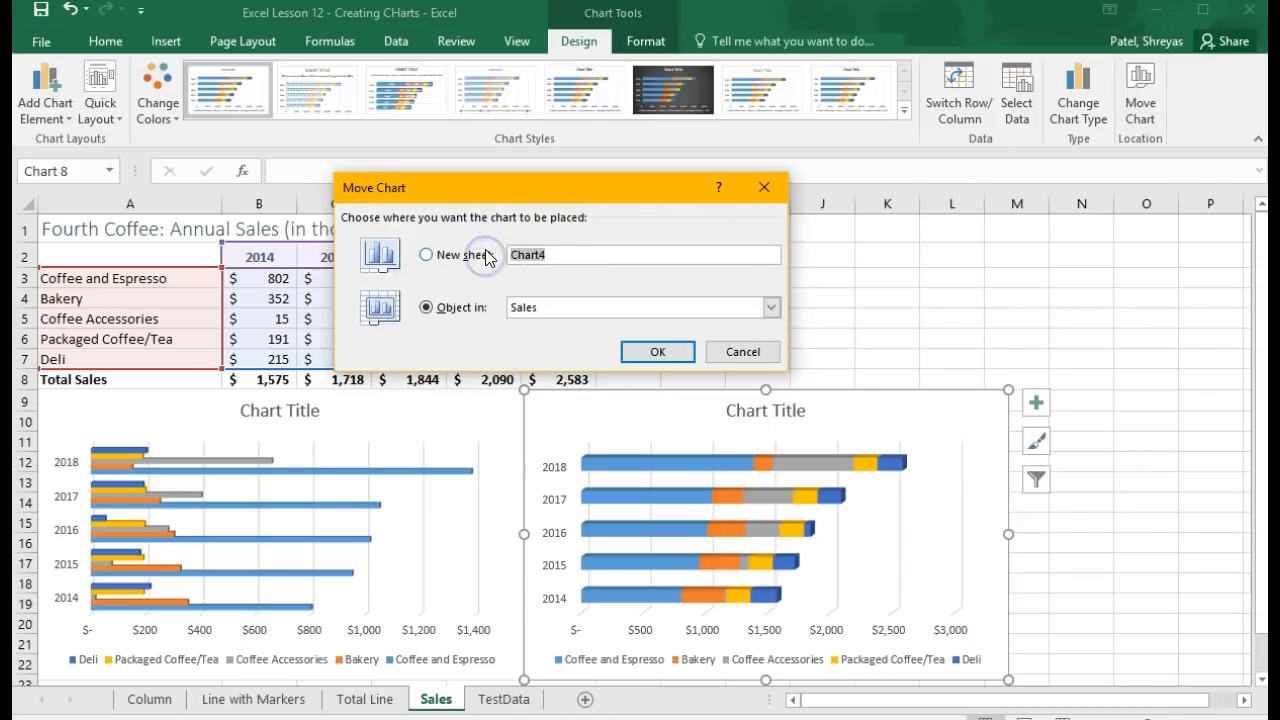
pyautogui.write('Stacked')
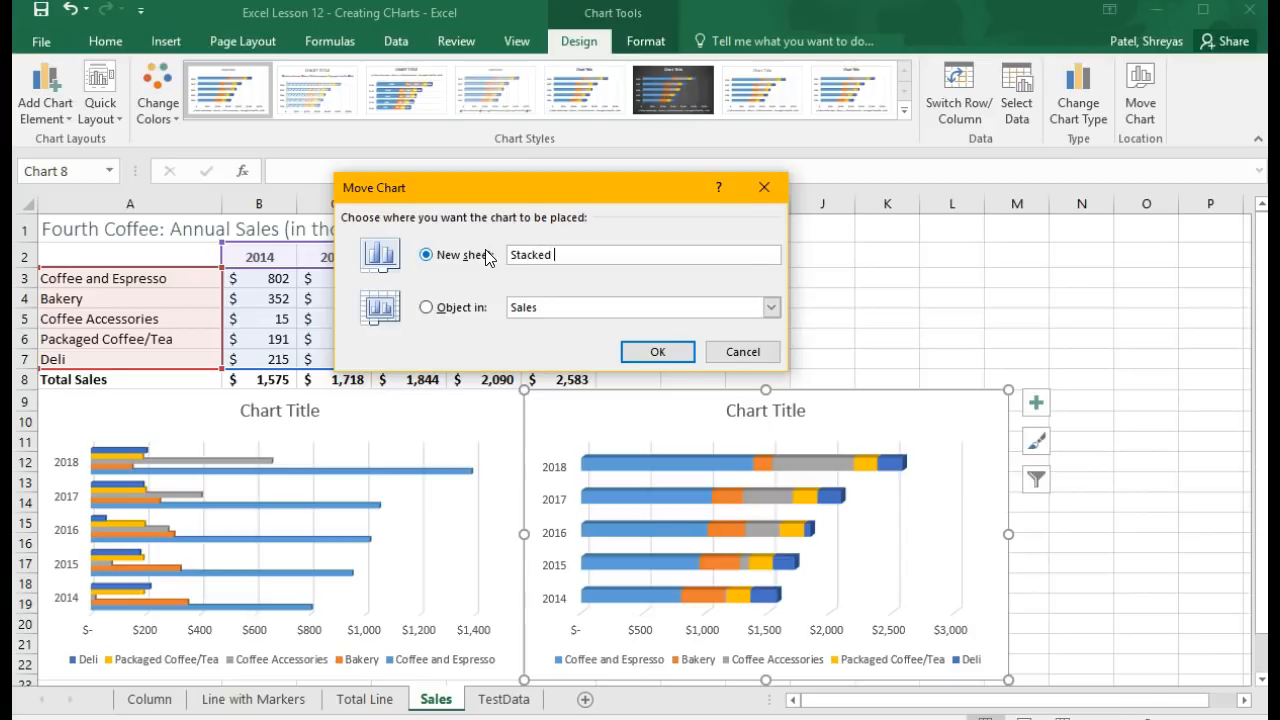
pyautogui.write(' Bar')
pyautogui.click(656, 351)
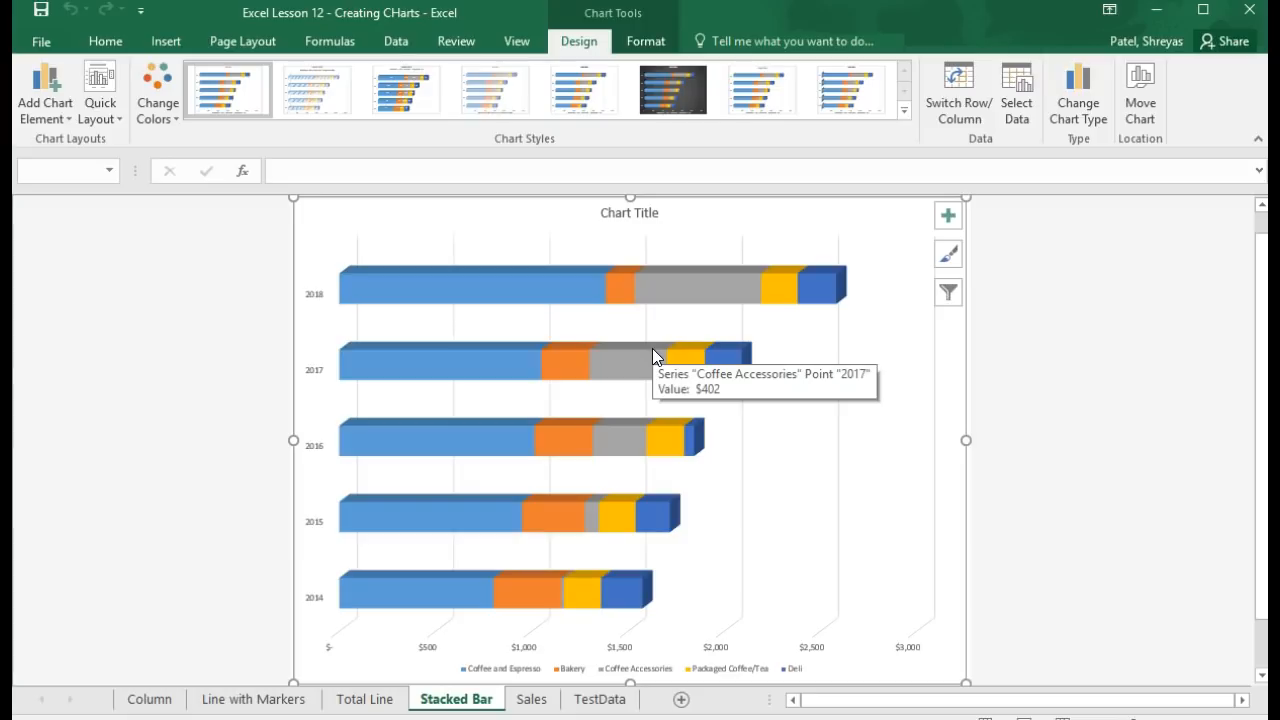
# Step: Return to the Sales worksheet and move its remaining bar chart to a new chart sheet named "Clustered Bar"
pyautogui.click(533, 699)
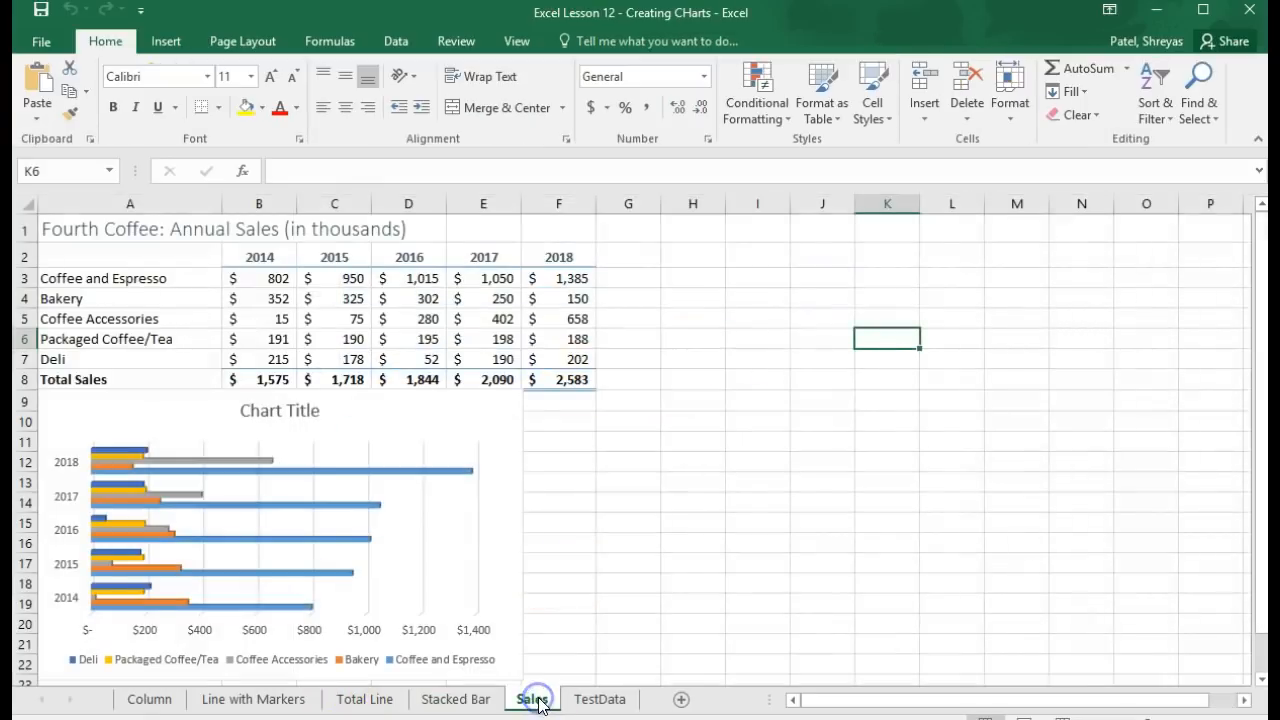
pyautogui.click(248, 503)
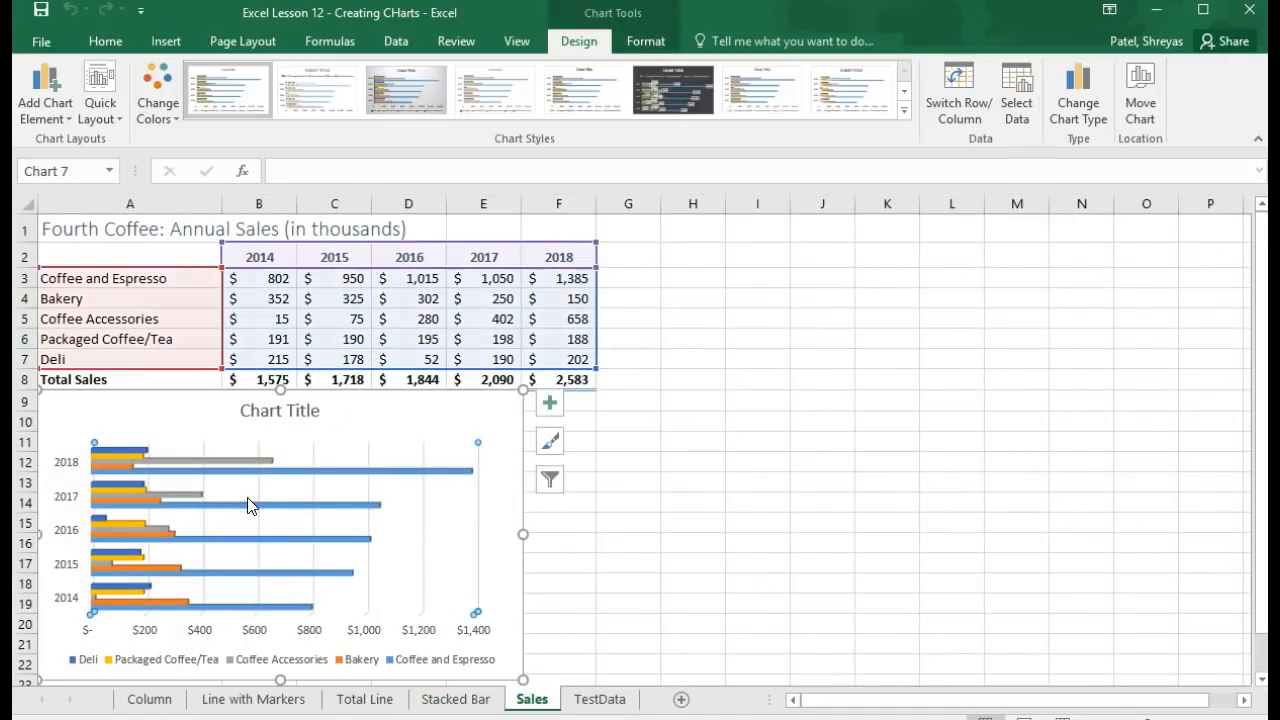
pyautogui.click(1139, 85)
pyautogui.moveTo(558, 254); pyautogui.dragTo(486, 251)
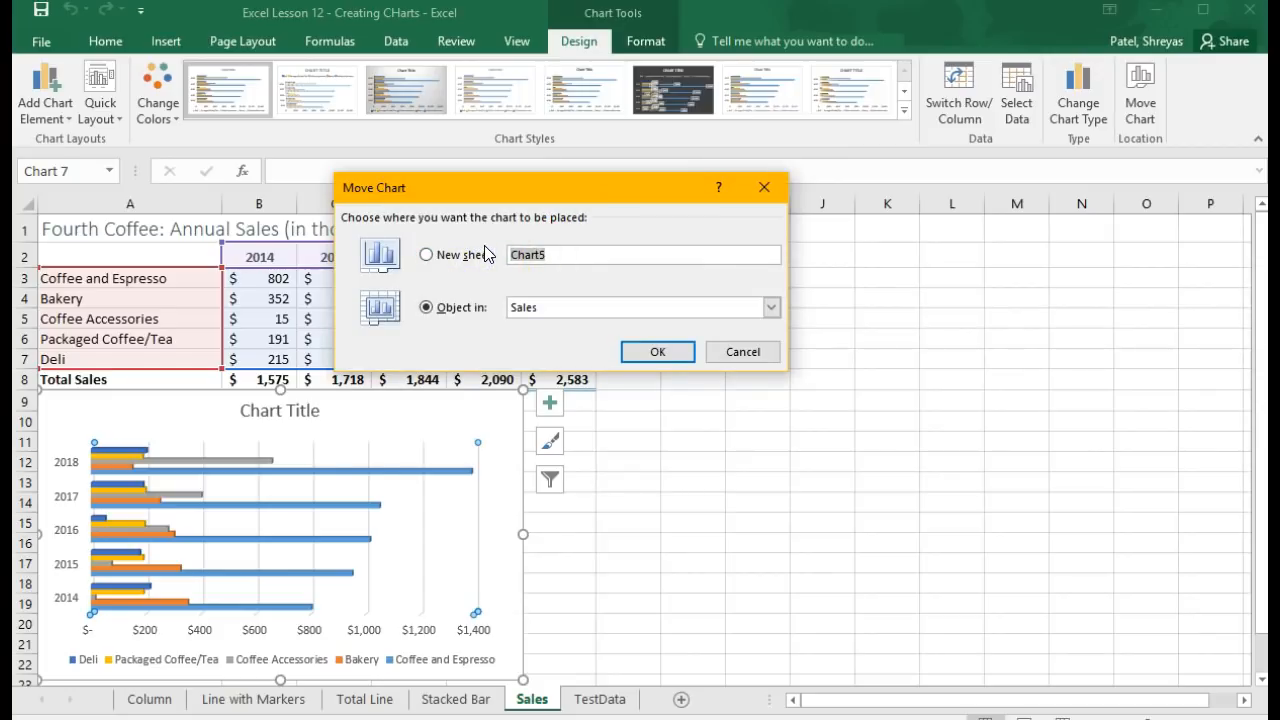
pyautogui.write('Clustered B')
pyautogui.click(656, 352)
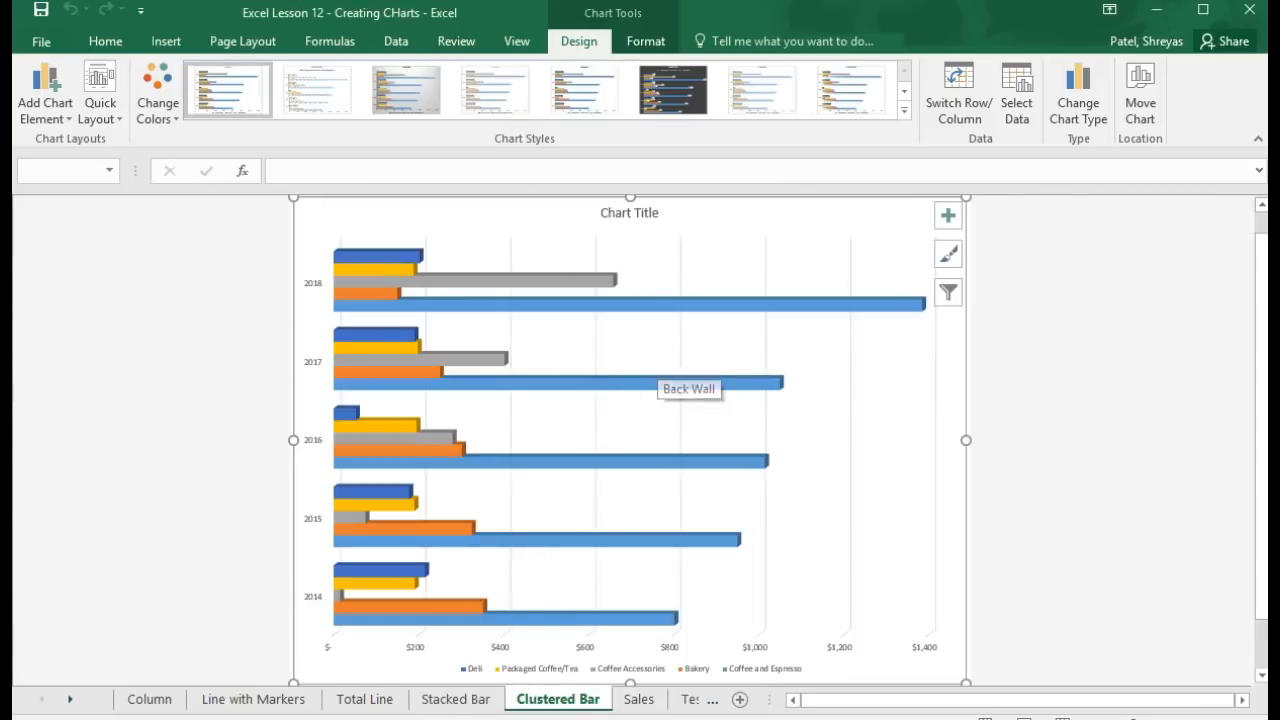
# Step: Review the Sales worksheet and the Clustered Bar, Stacked Bar, Total Line, Line with Markers and Column chart sheets
pyautogui.click(639, 699)
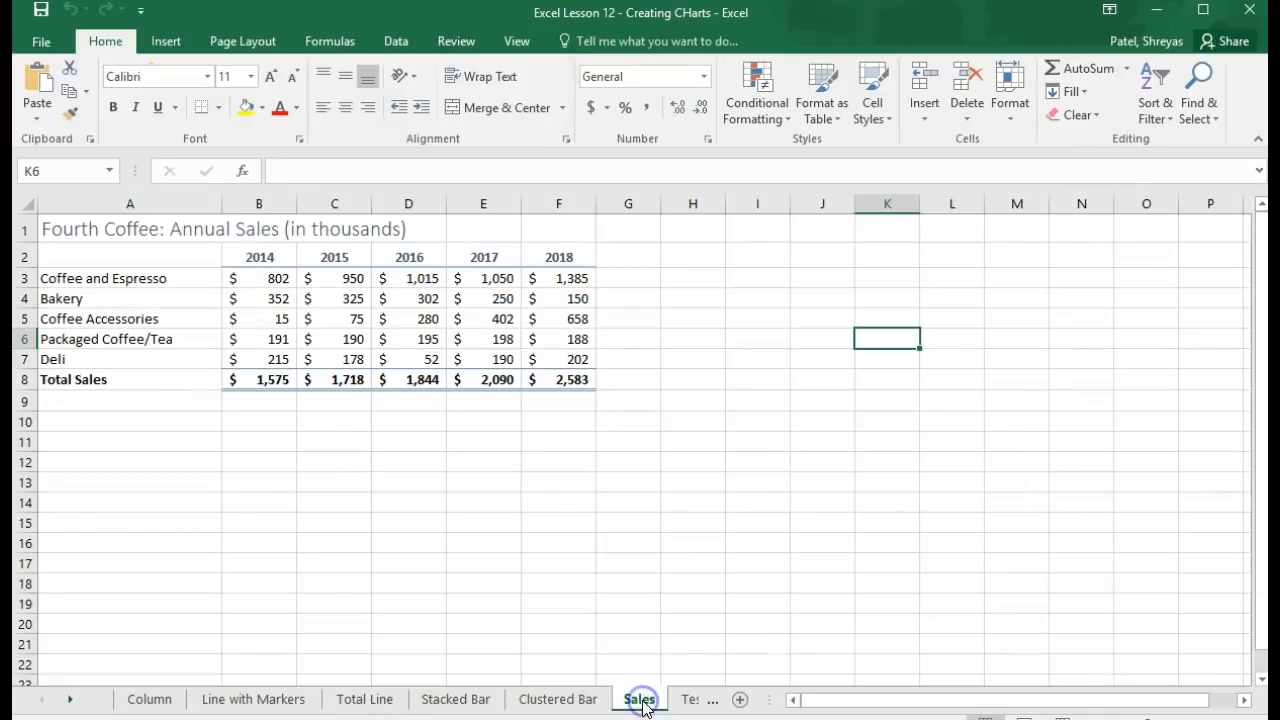
pyautogui.click(570, 699)
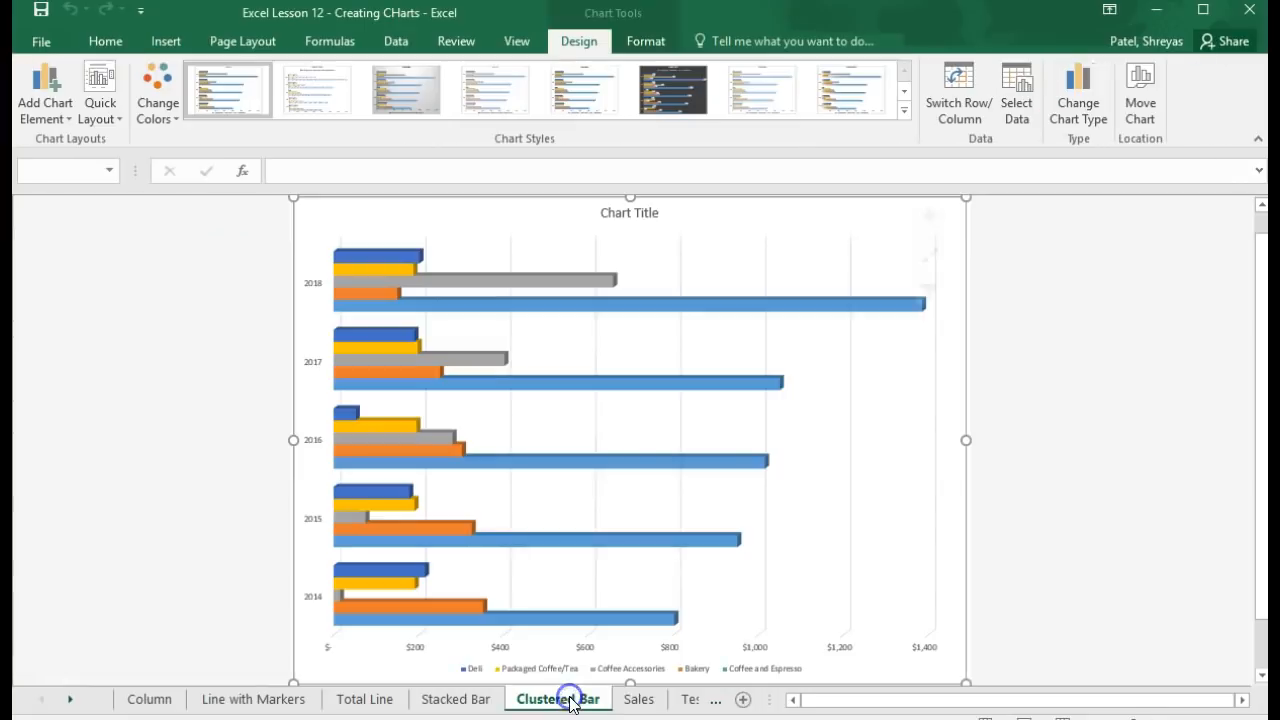
pyautogui.click(476, 704)
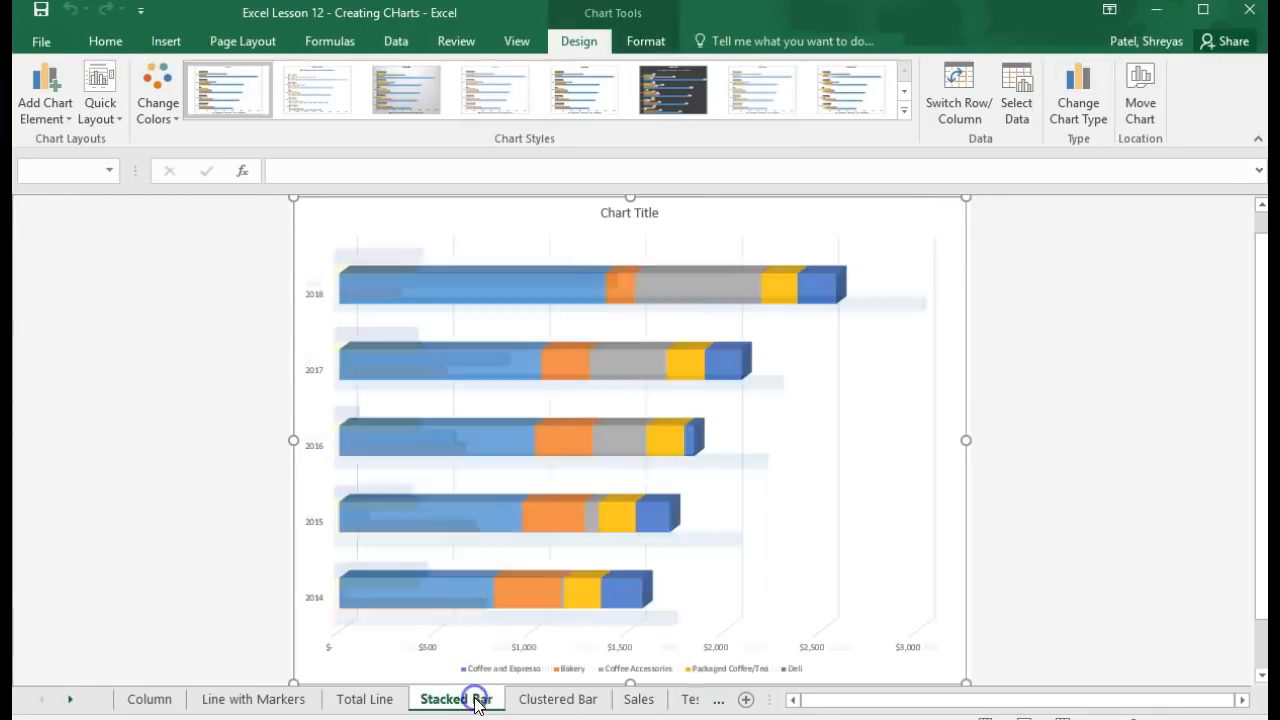
pyautogui.click(386, 703)
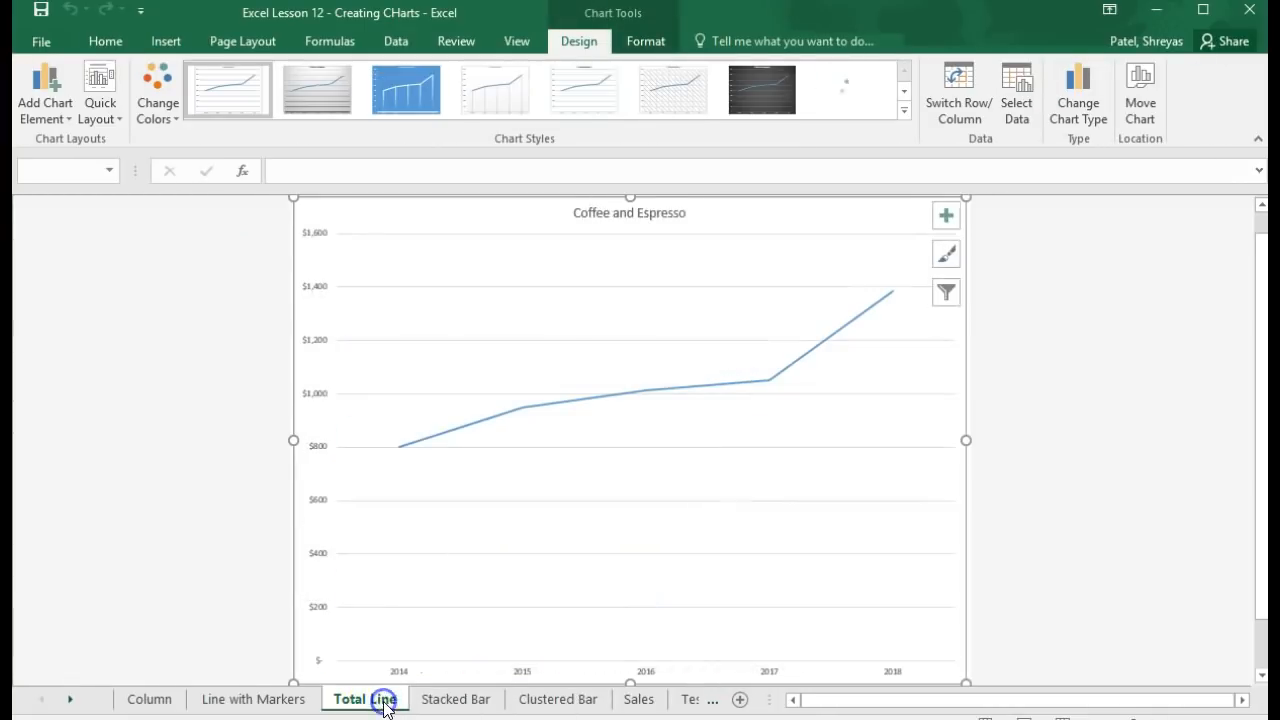
pyautogui.click(283, 702)
pyautogui.click(138, 702)
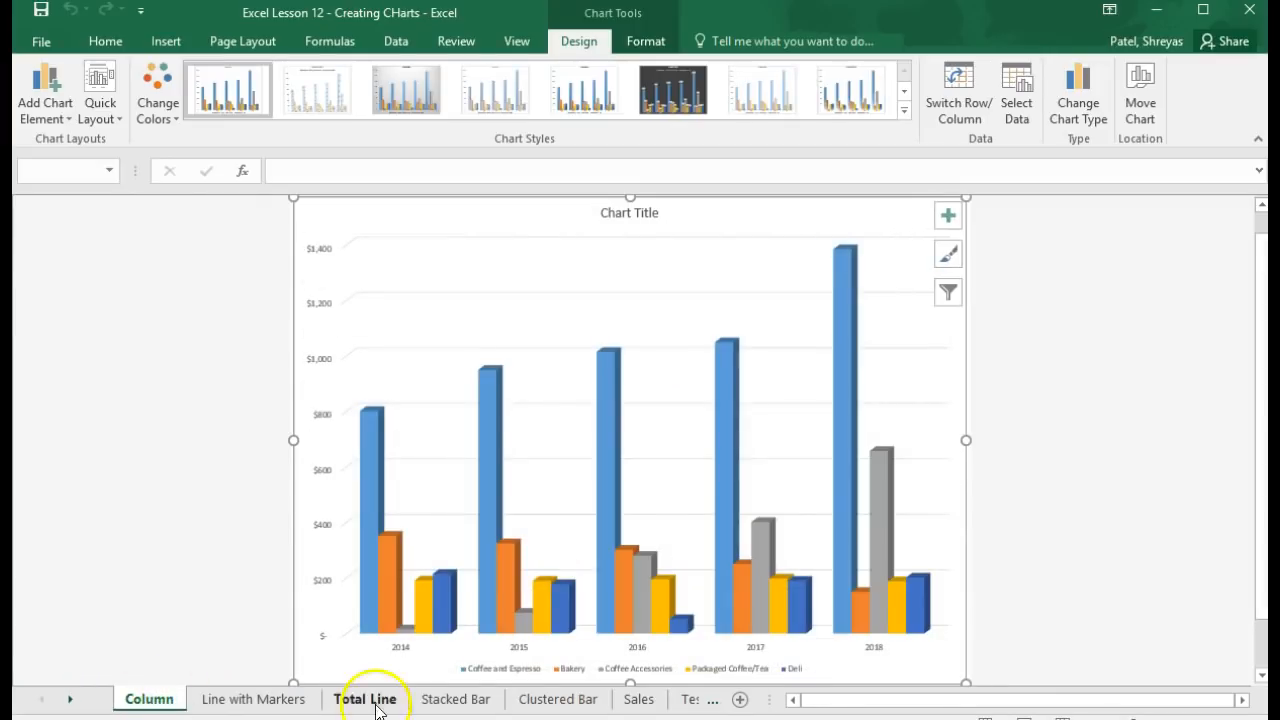
# Step: Return to the Sales worksheet and save the workbook
pyautogui.click(648, 702)
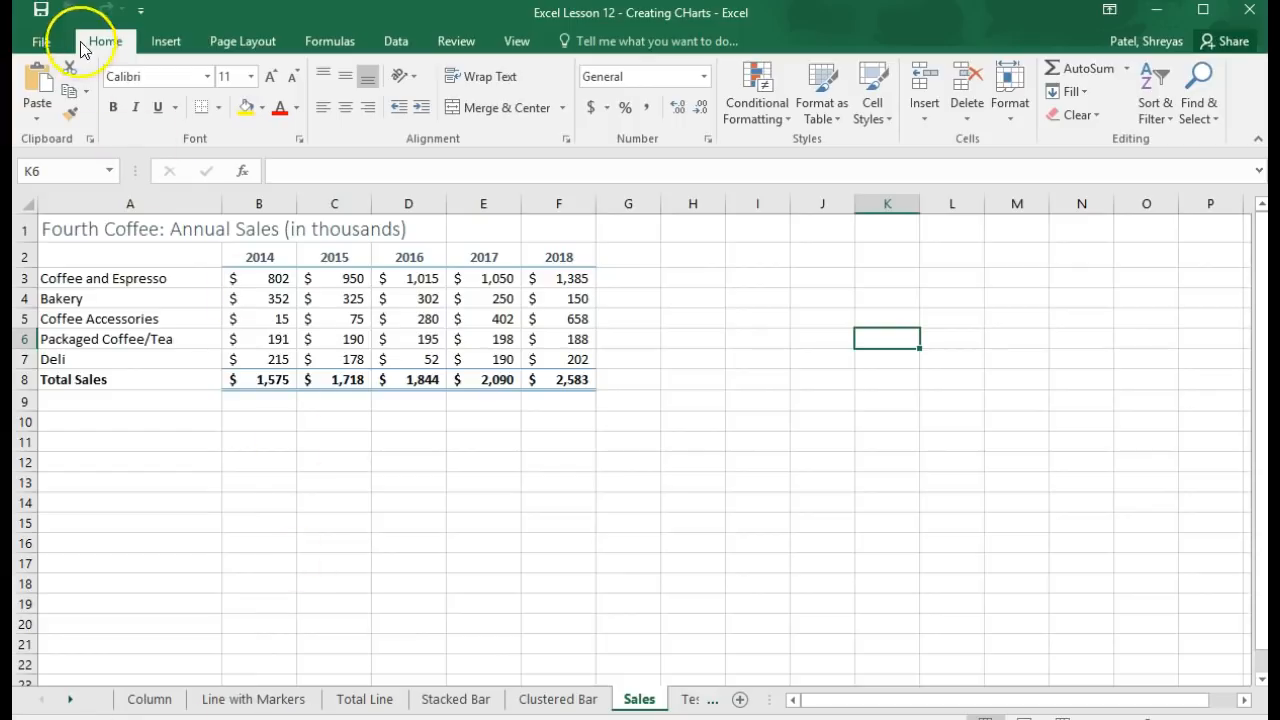
pyautogui.click(41, 12)
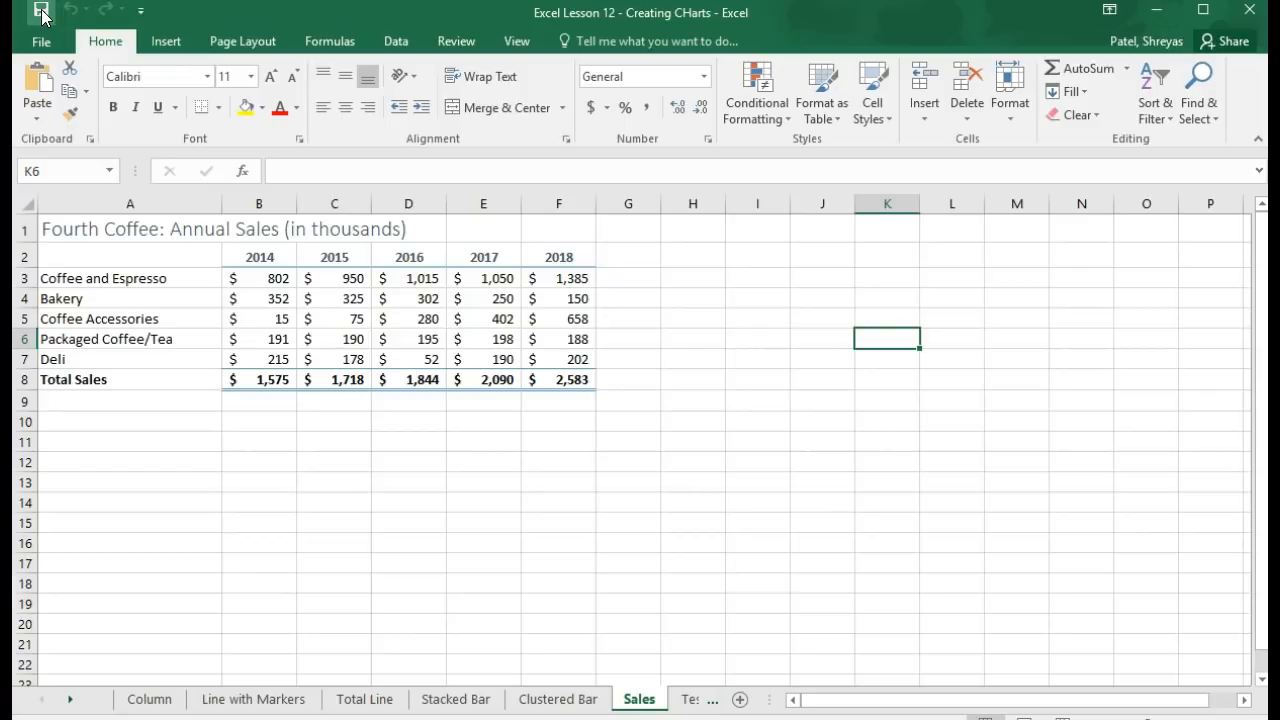
# Step: Look over the locations offered for saving the workbook as a copy, and return to the Sales worksheet
pyautogui.click(42, 43)
pyautogui.click(43, 231)
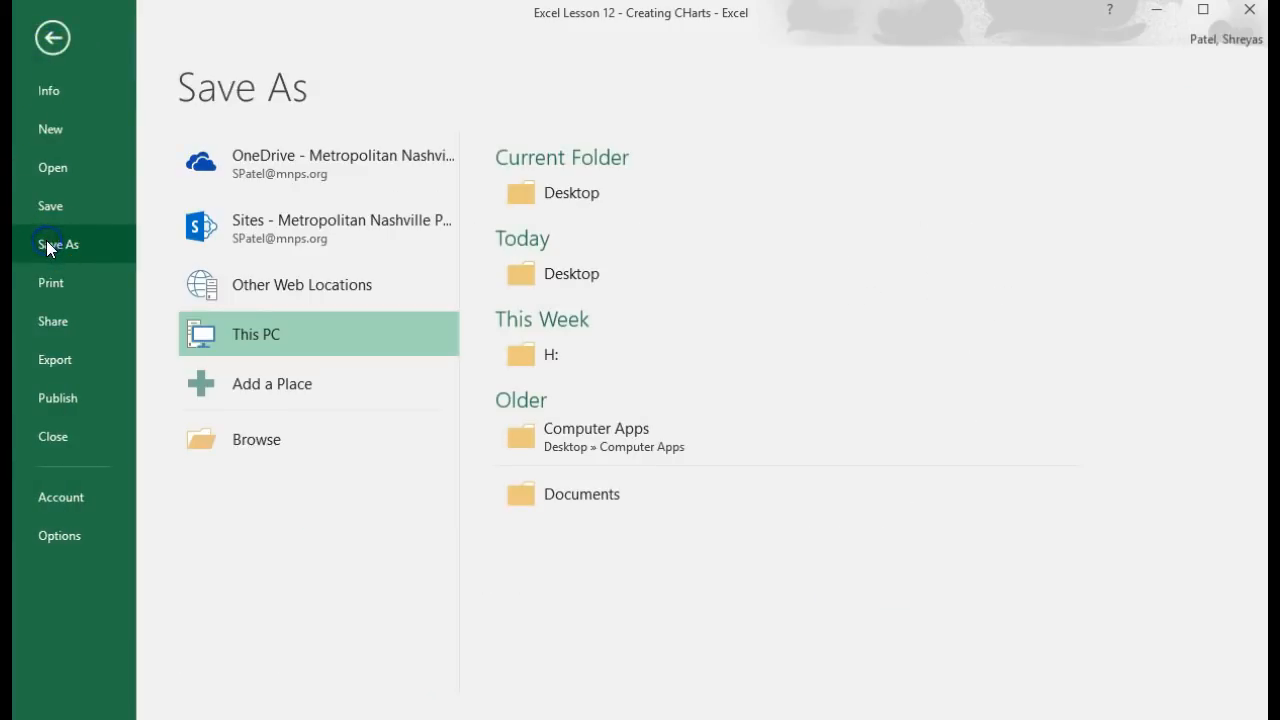
pyautogui.click(310, 303)
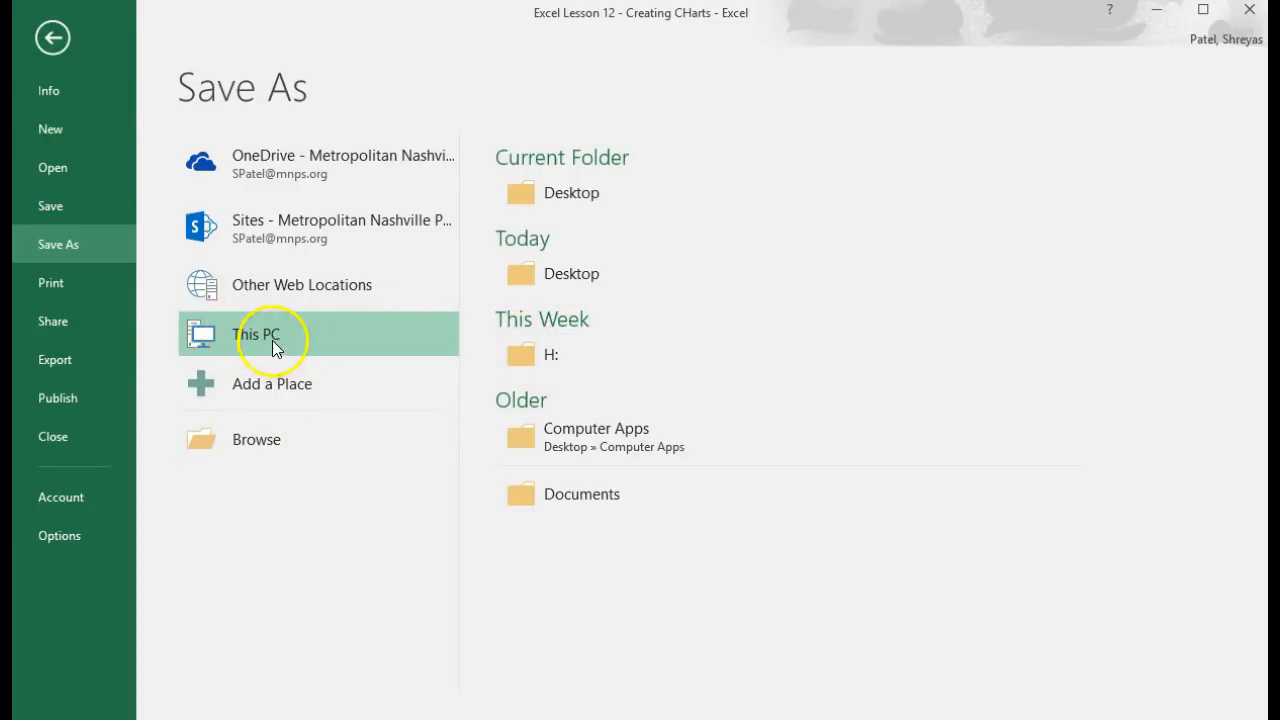
pyautogui.click(52, 43)
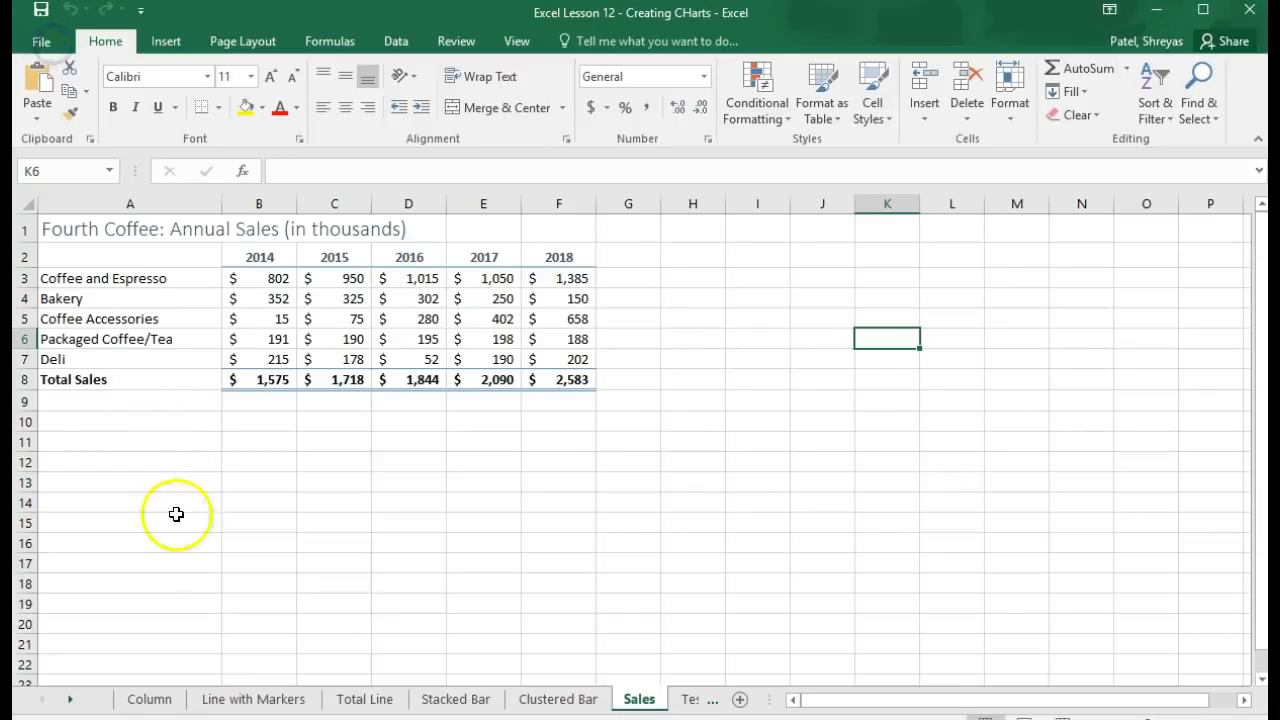